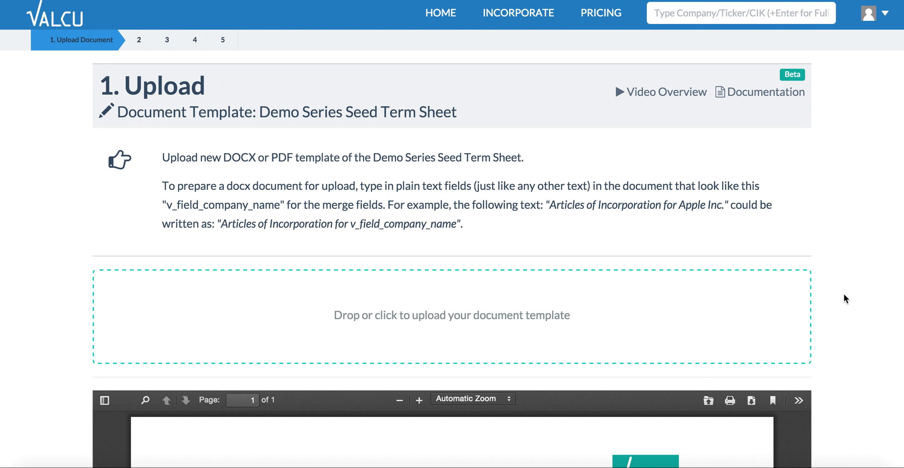
scroll(846, 299, "down", 1)
scroll(846, 298, "up", 1)
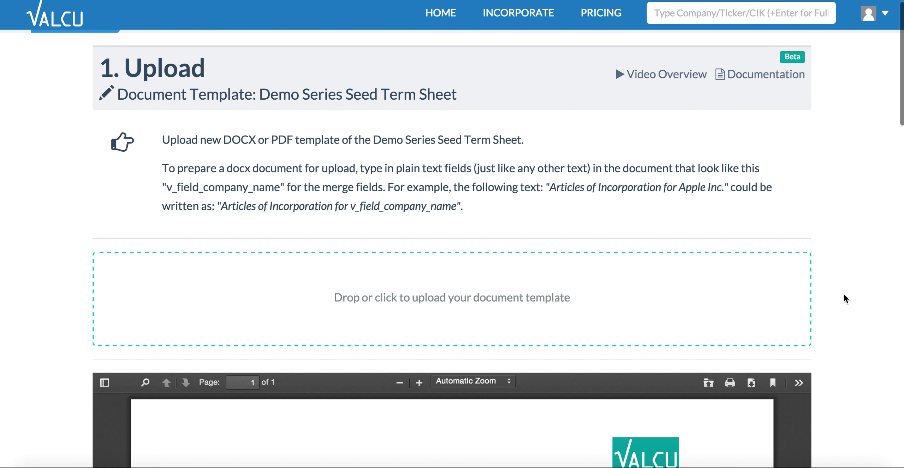
scroll(840, 249, "up", 1)
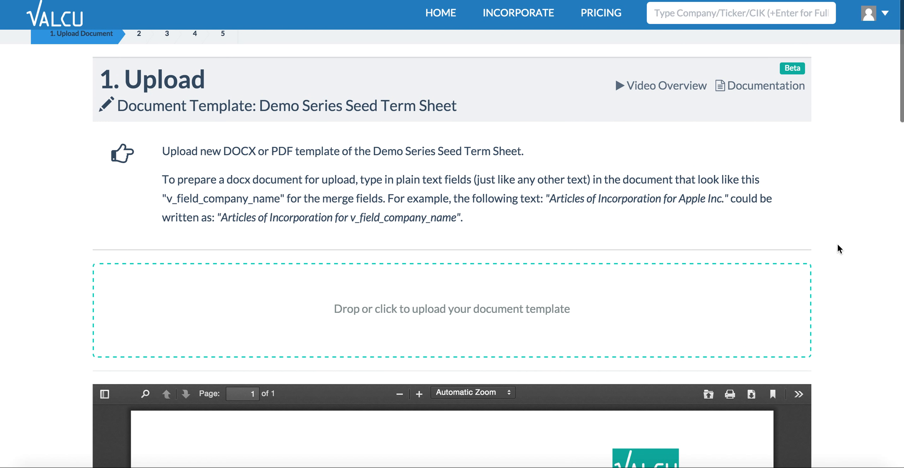
- Switch to Finder, duplicate series-seed---term-sheet-v-3-2-original.docx in the Demo folder and open the copy in Word
key("super+Tab")
key("super+Tab")
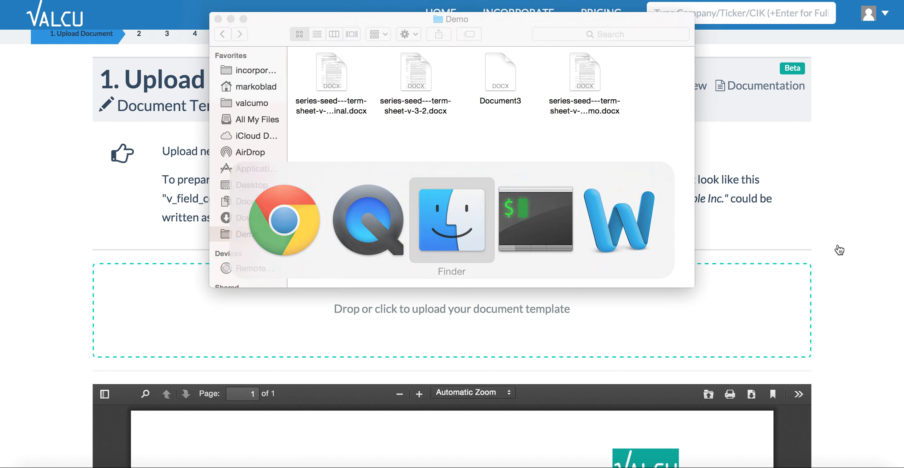
left_click(329, 76)
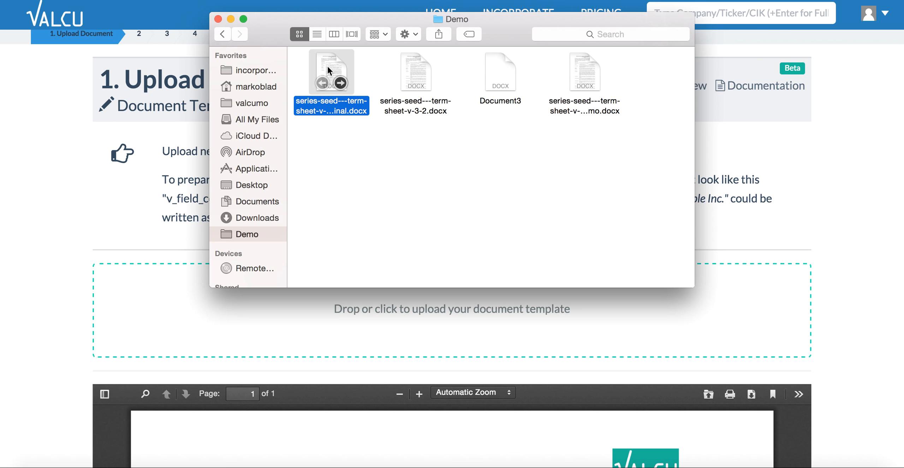
key("super+d")
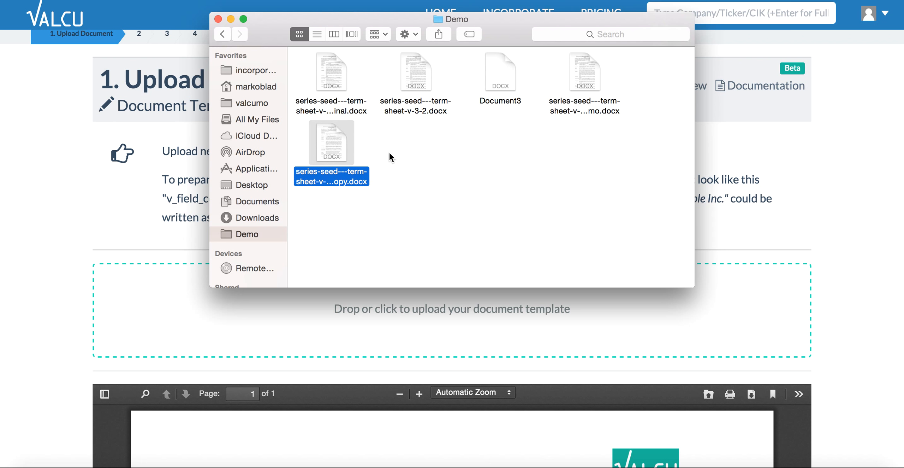
double_click(339, 137)
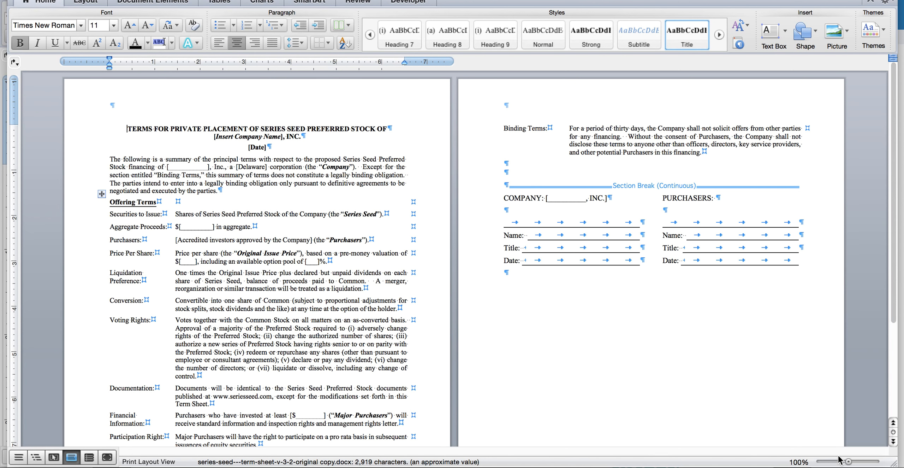
- Replace the "[Insert Company Name], INC." line in the title with the merge field v_field_company_name_upcase
left_click(856, 461)
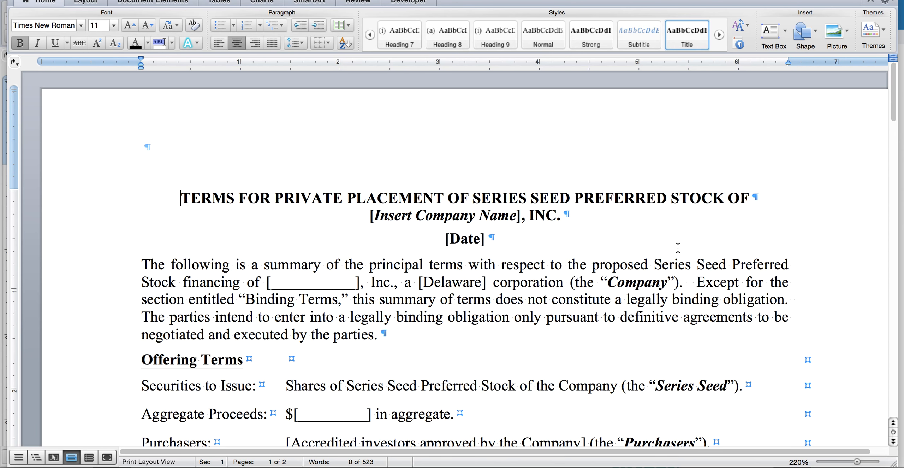
left_click(498, 214)
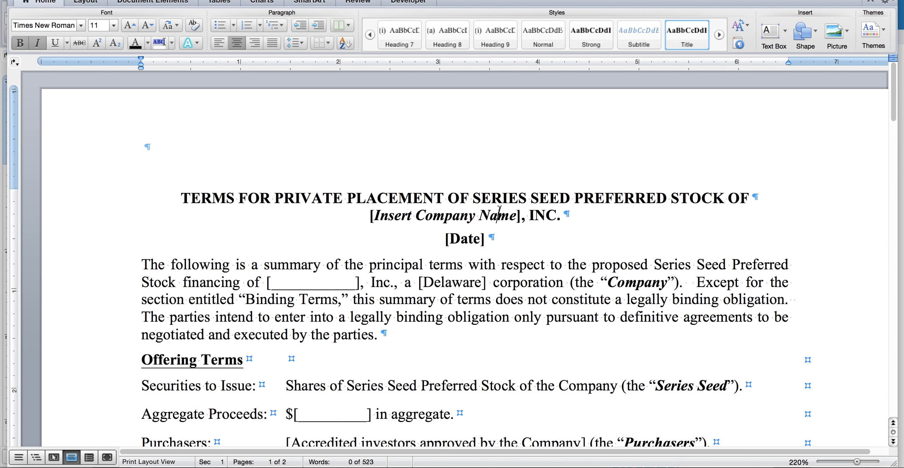
left_click(367, 215)
key("shift+End")
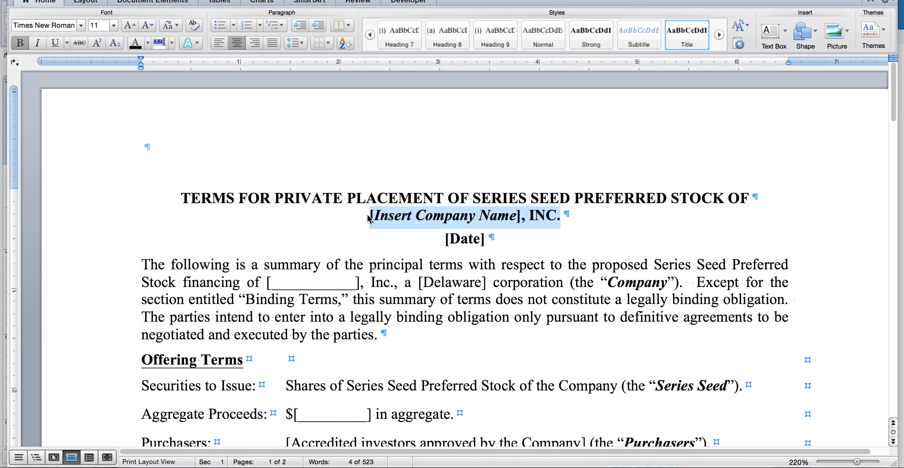
type("v_")
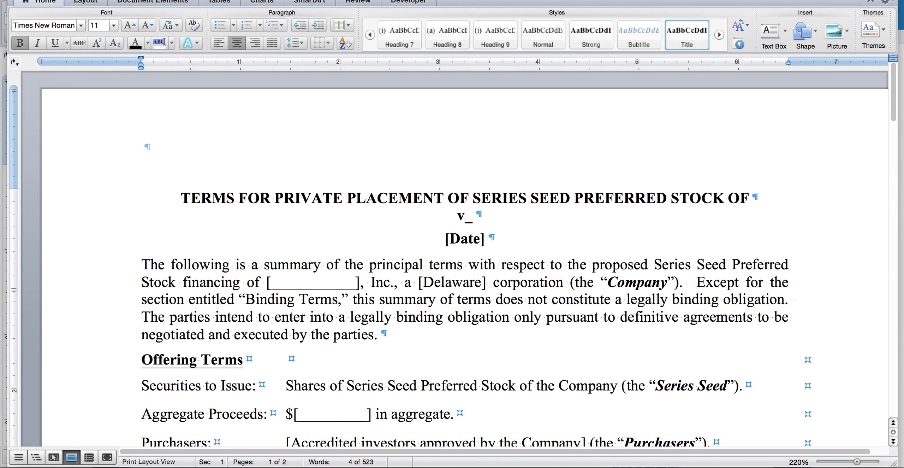
type("field_company_name_upcase")
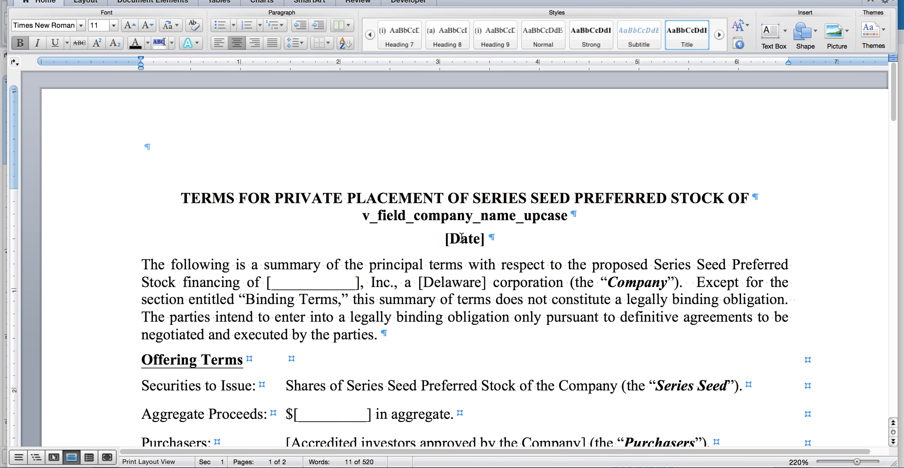
- Replace the [Date] placeholder below the title with v_field_date, keeping its paragraph mark
key("Right")
key("super+Left")
key("shift+super+Right")
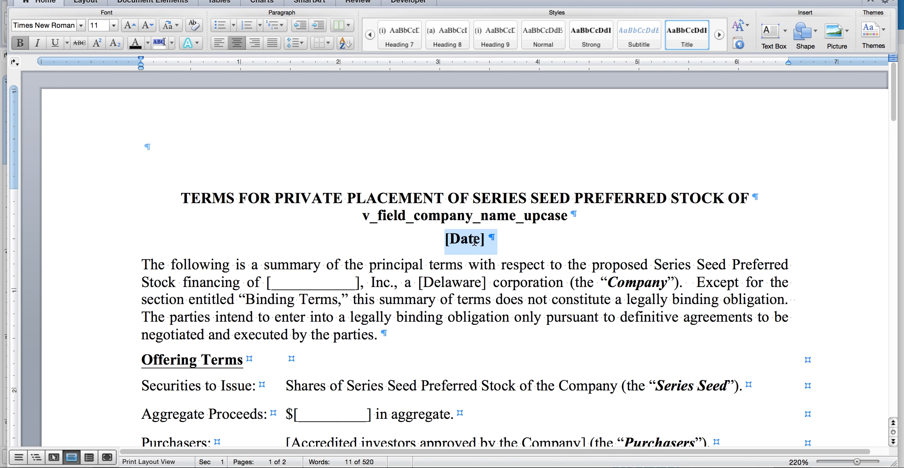
key("Left")
key("shift+super+Right")
key("shift+Left")
type("v_field_date")
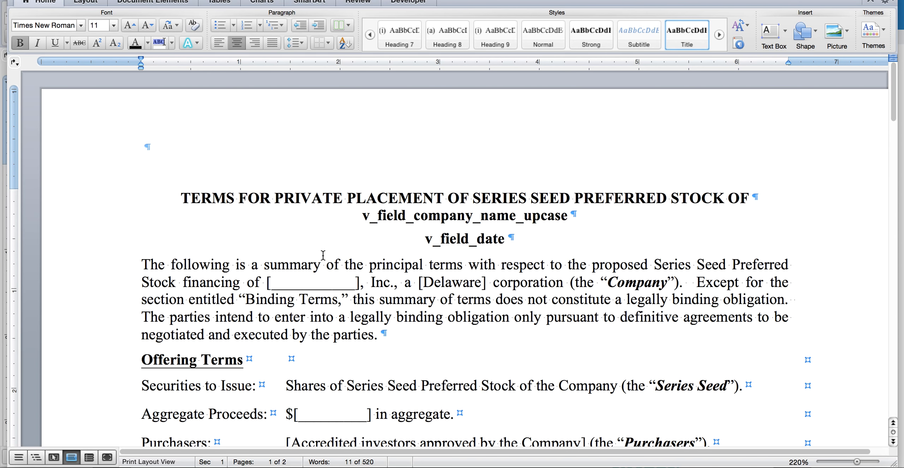
- In the opening paragraph, replace the blank company name including "Inc." with v_field_company_name and the [Delaware] placeholder with v_field_org_state
left_click_drag(267, 282, 395, 283)
type("v")
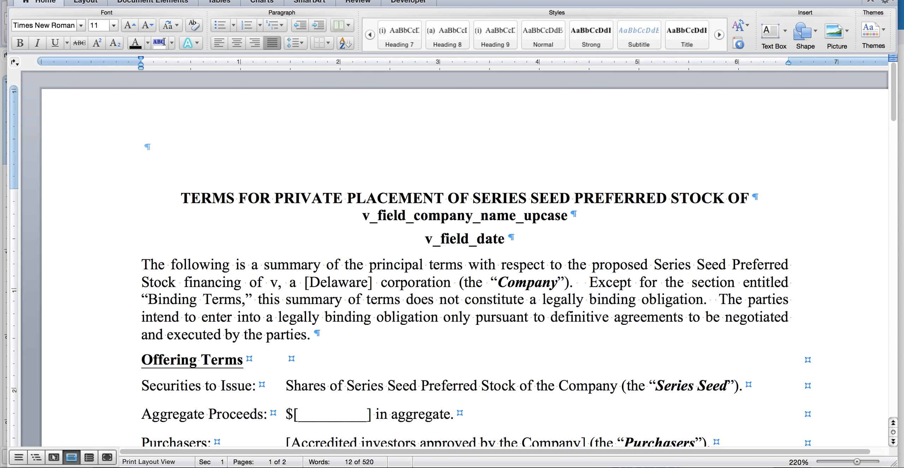
type("_field")
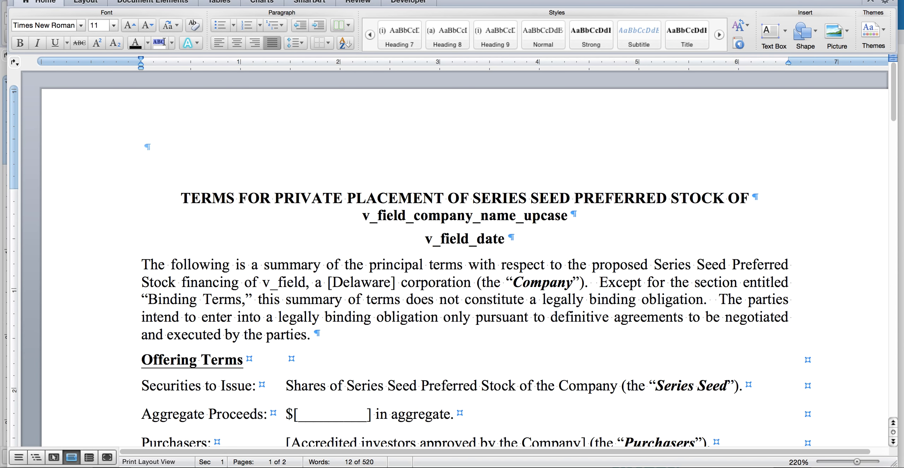
type("_company_name")
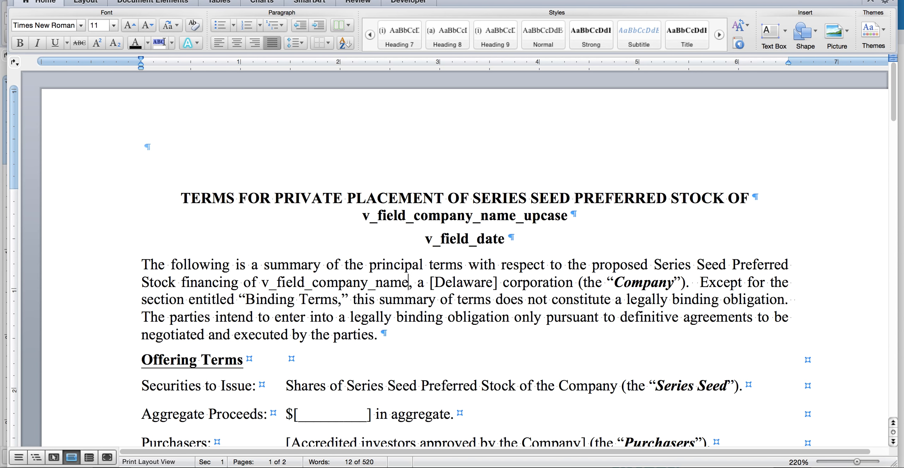
left_click_drag(430, 283, 499, 282)
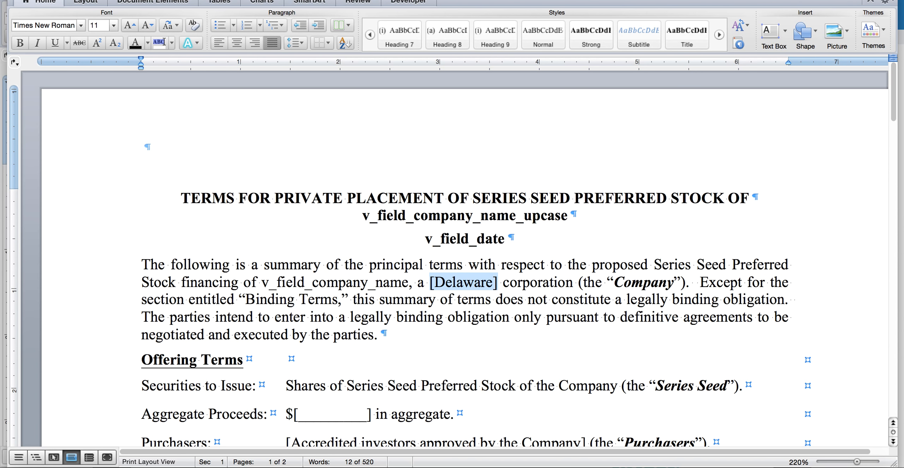
type("v_field_org_state")
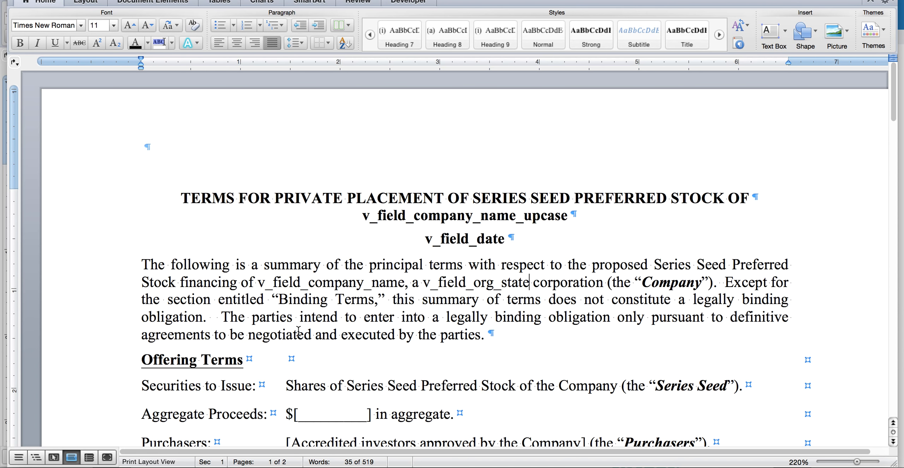
- Replace the blank dollar amount, including its dollar sign, in the Aggregate Proceeds row with v_field_aggregate_dollar_proceeds
scroll(298, 329, "down", 5)
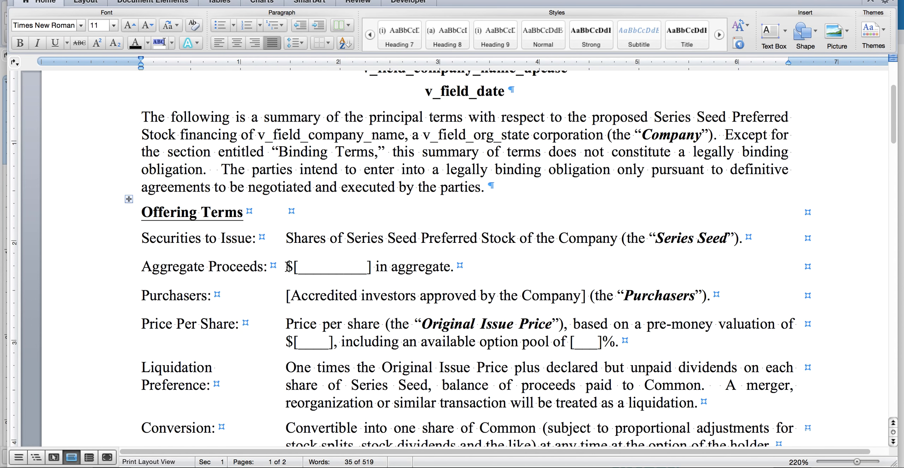
left_click_drag(287, 266, 372, 267)
type("v_")
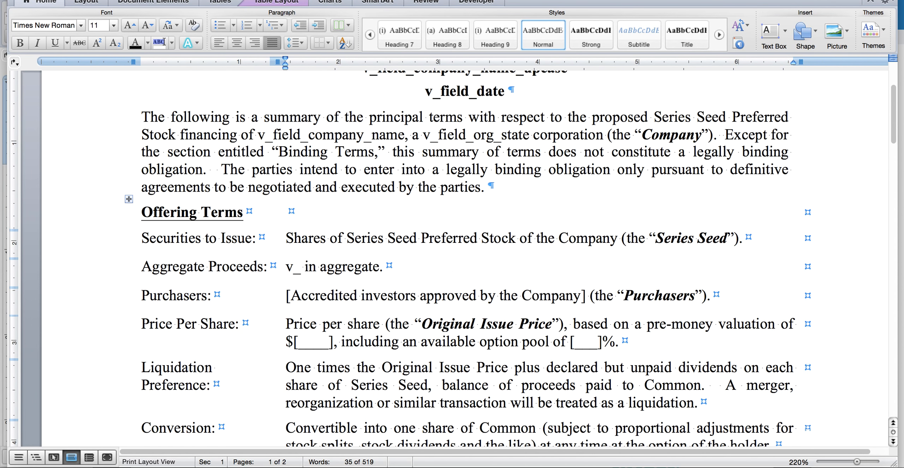
type("field_aggre")
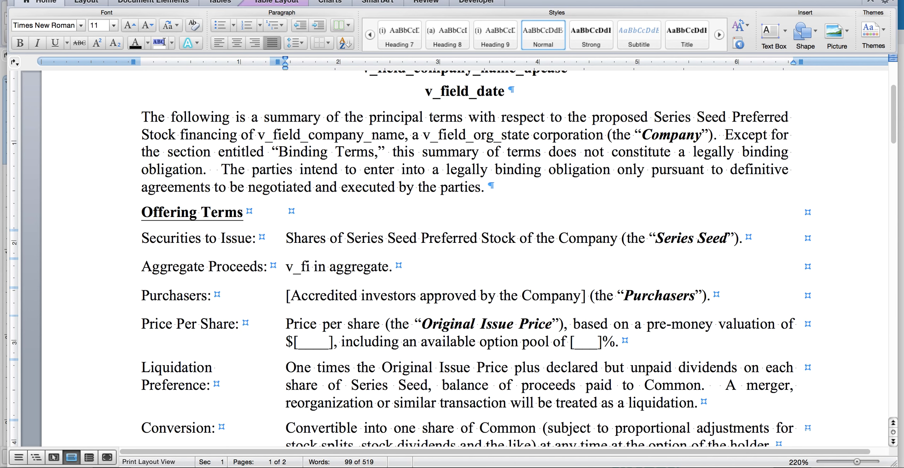
type("gate_dollar_p")
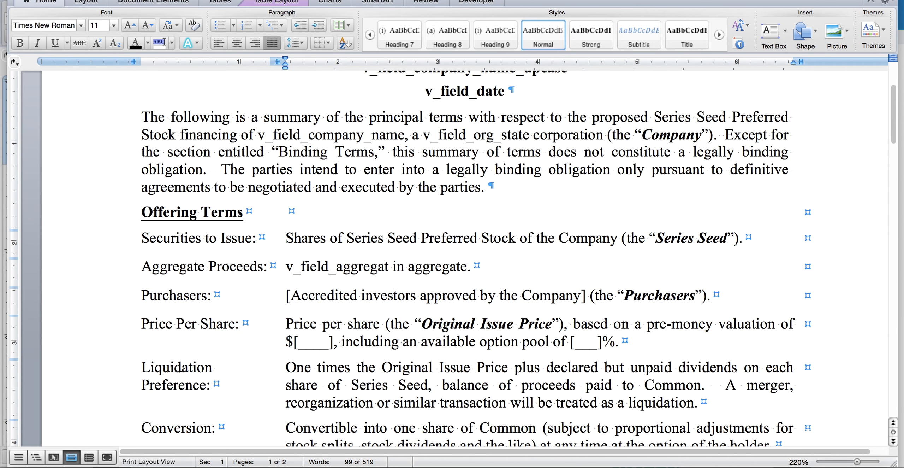
type("roceeds")
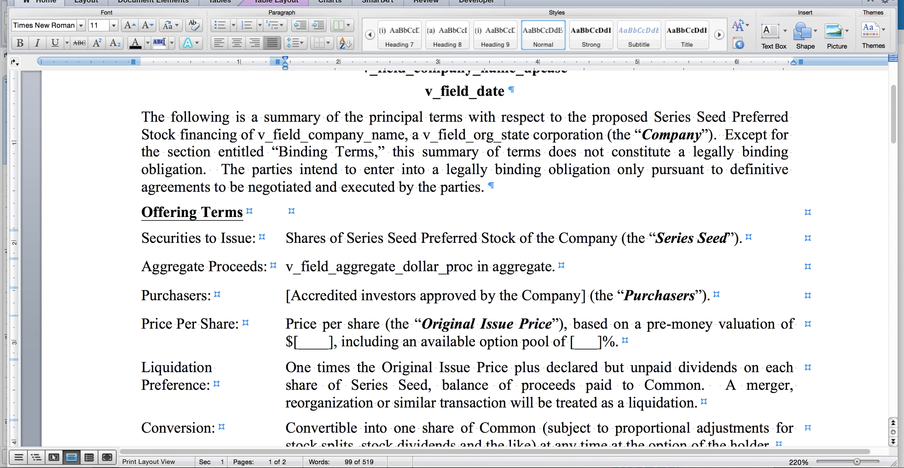
- Replace the bracketed accredited-investors text in the Purchasers row with v_field_purchaser_hashes_each followed by a space
scroll(307, 312, "down", 3)
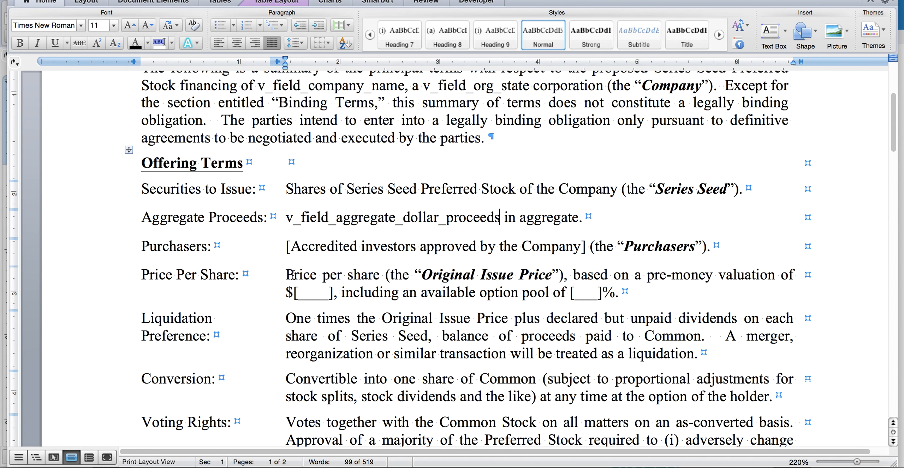
key("alt+shift+Right")
key("alt+shift+Right")
key("alt+shift+Right")
key("alt+shift+Right")
key("alt+shift+Right")
key("alt+shift+Right")
key("alt+shift+Right")
key("alt+shift+Right")
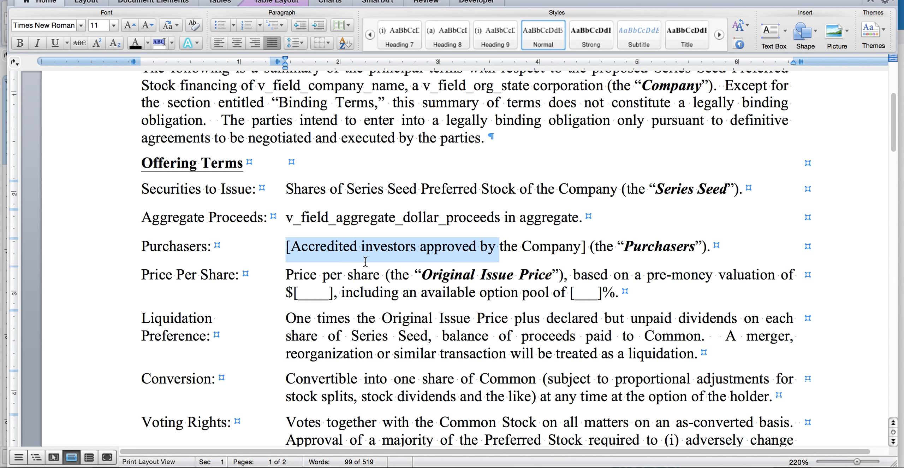
key("shift+Left")
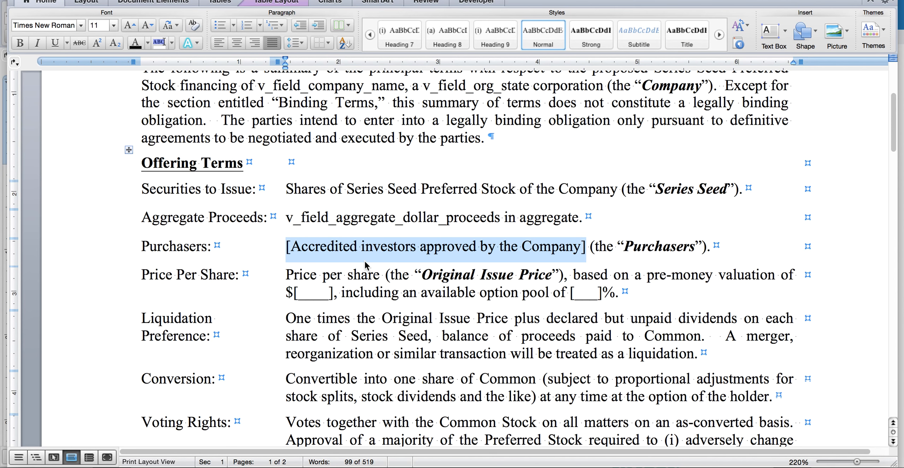
type("v_field")
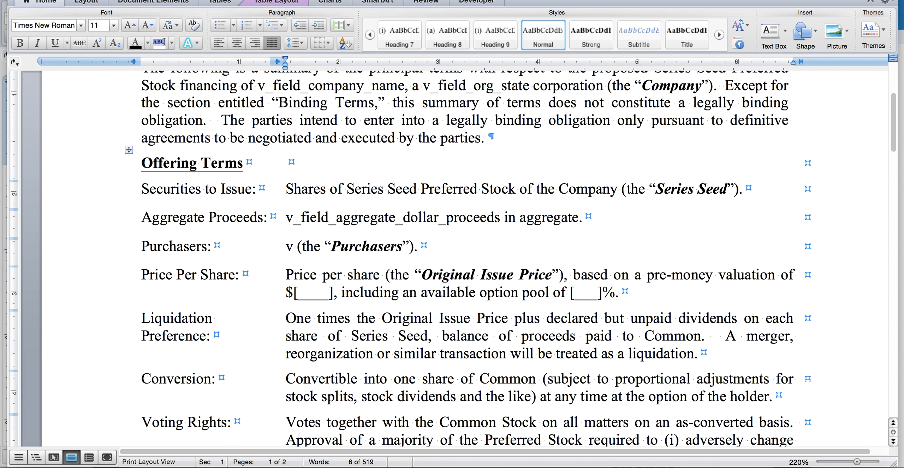
type("_pu")
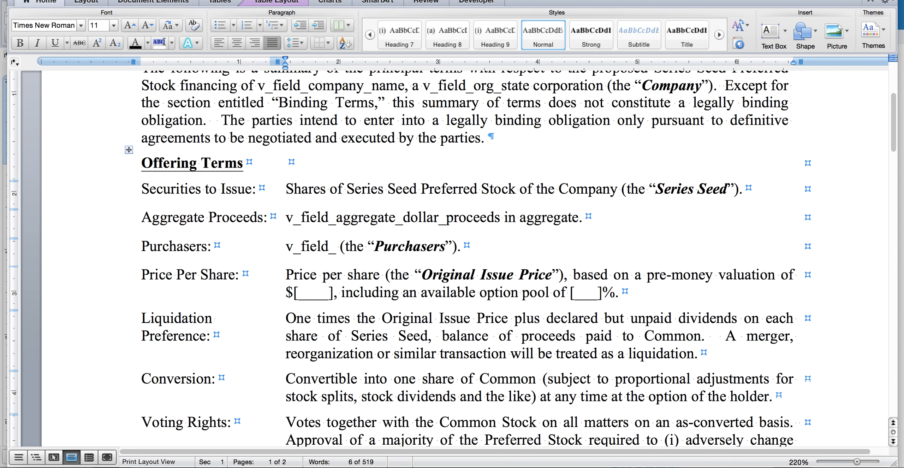
type("rchaser")
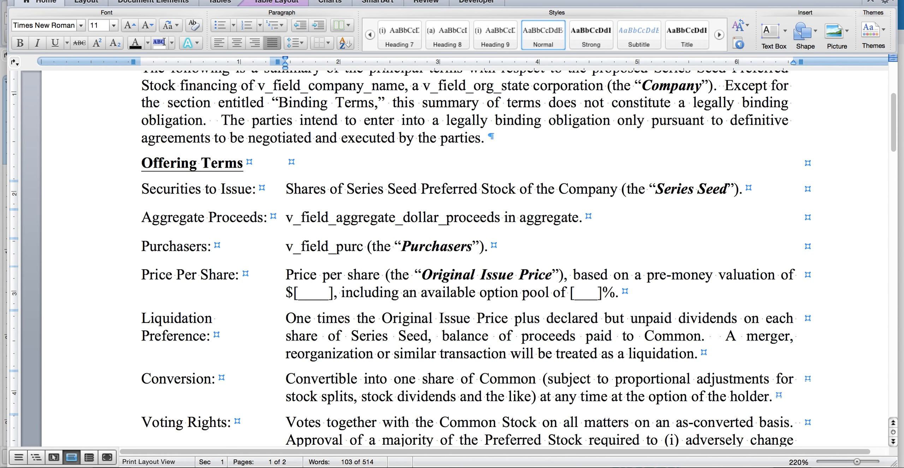
type("_")
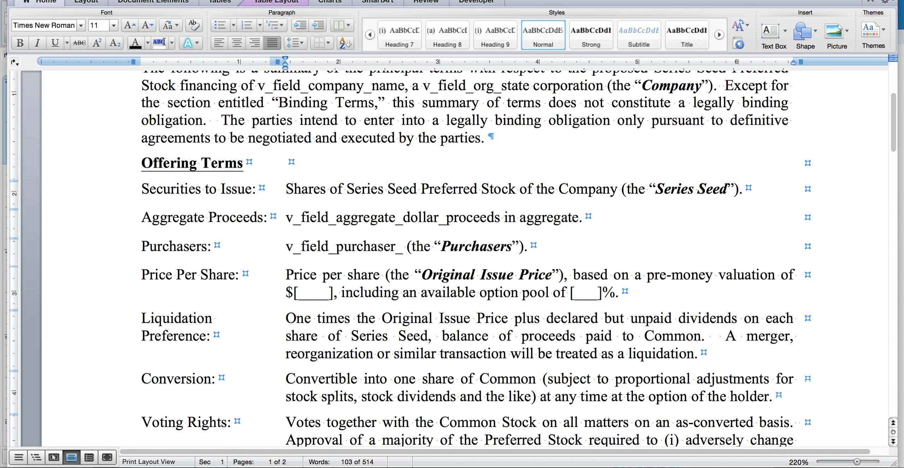
type("hashes_e")
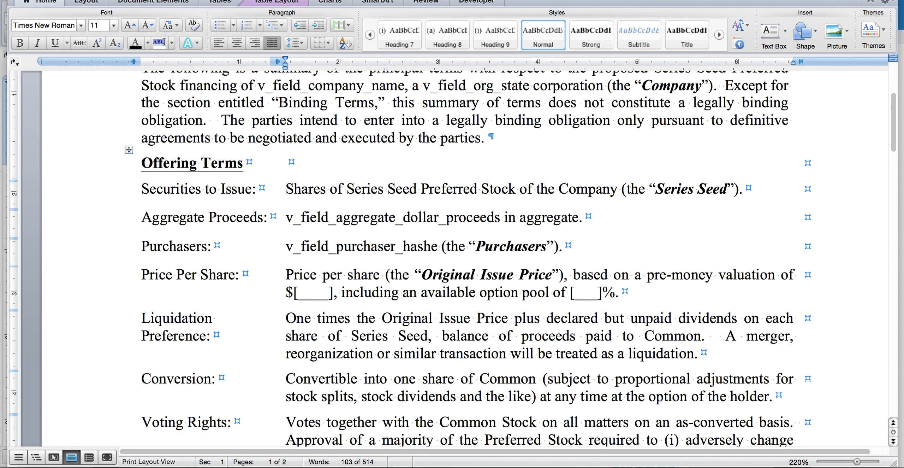
type("ach ")
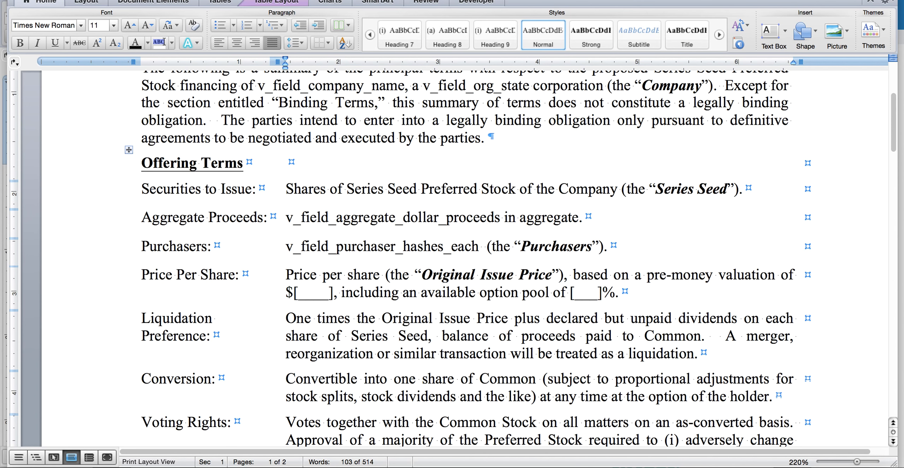
- In the Purchasers row, insert v_field_purchaser_hashed_name after v_field_purchaser_hashes_each
type("v_field_")
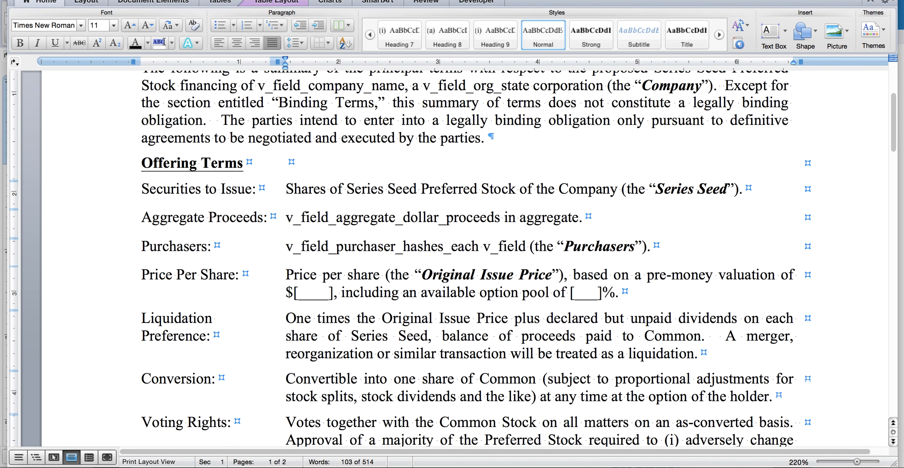
type("purchaser_h")
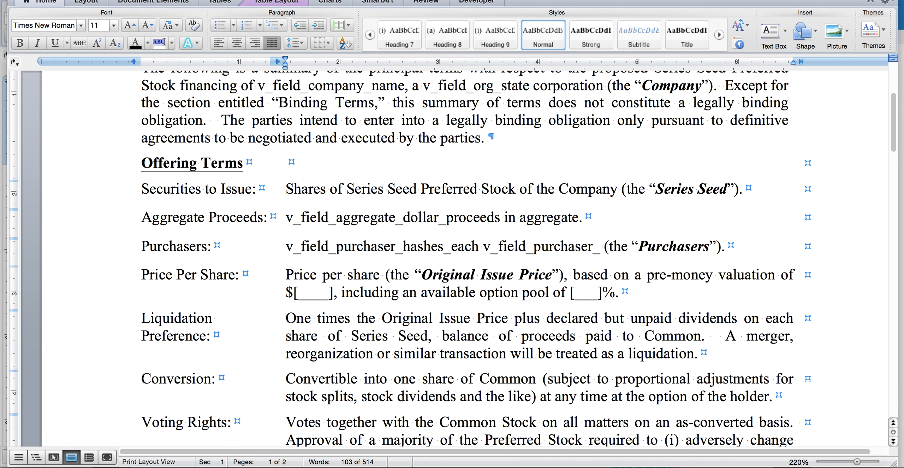
type("ashed")
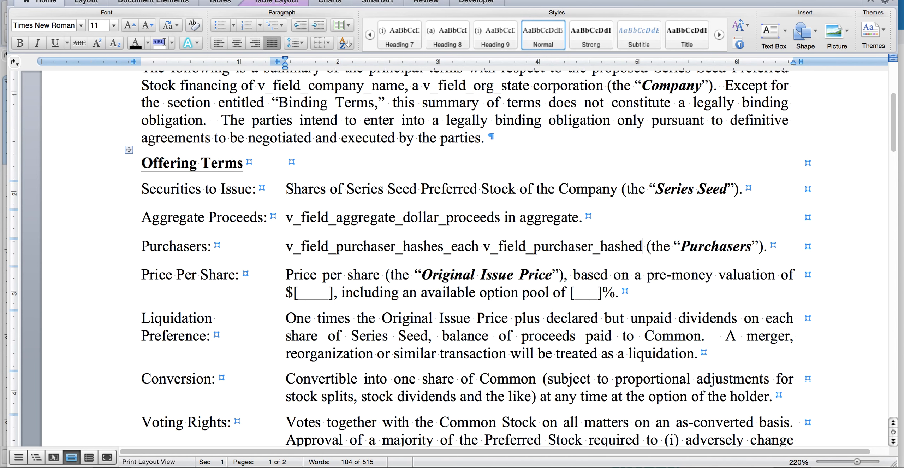
type("_name")
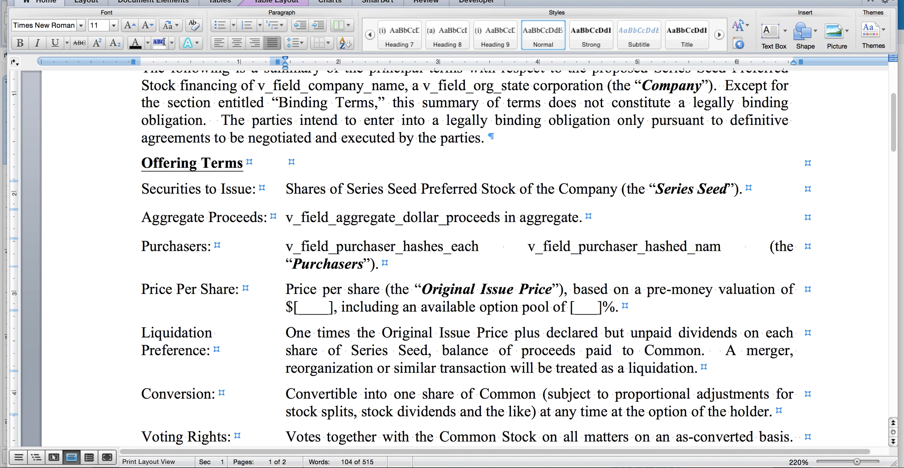
- Add v_field_purchaser_hashed_purchaser_price in parentheses after the hashed purchaser name field in the Purchasers row
type(" ()")
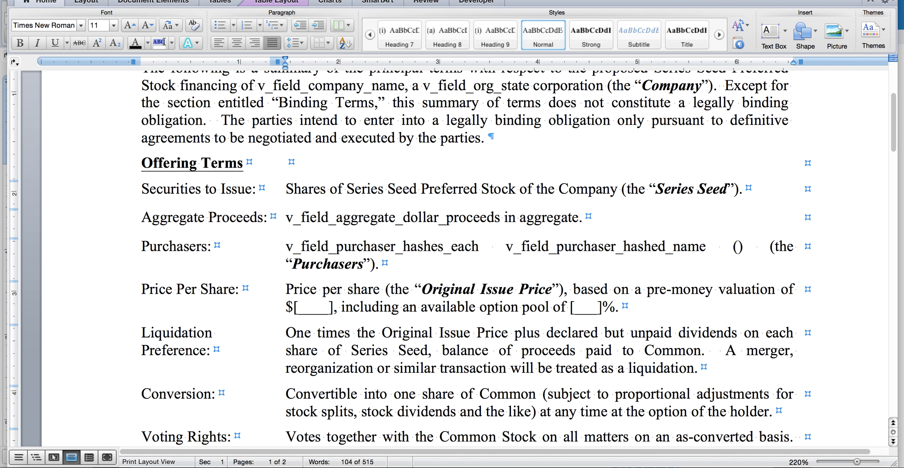
type("v_field")
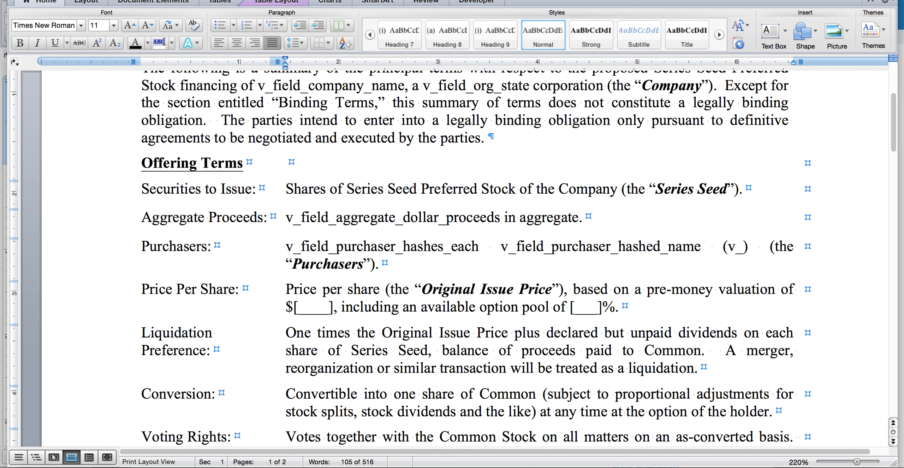
type("_")
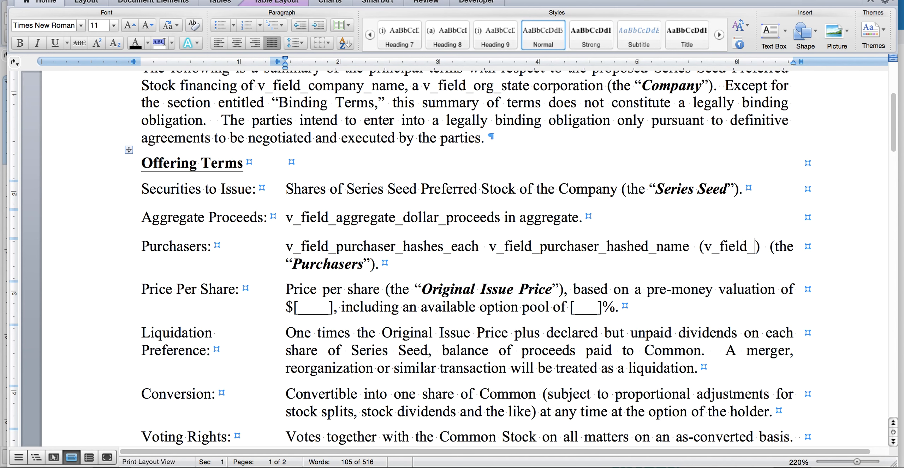
type("purchaser_hashe")
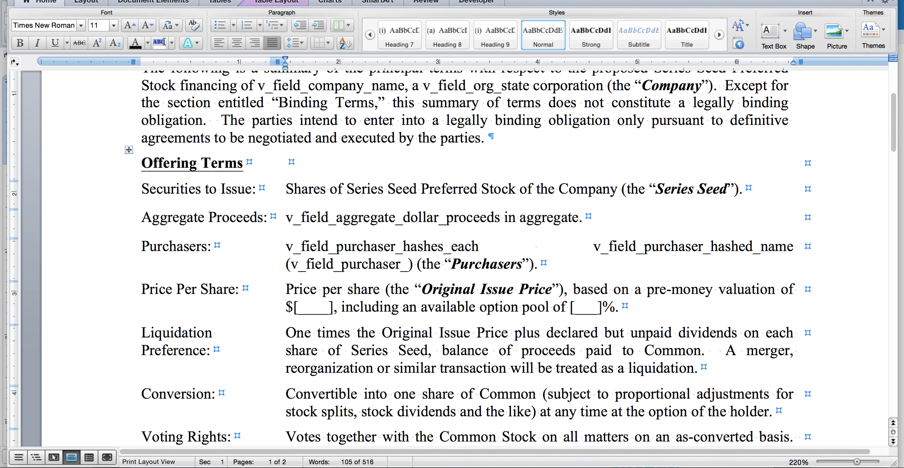
type("d_purchaser_price")
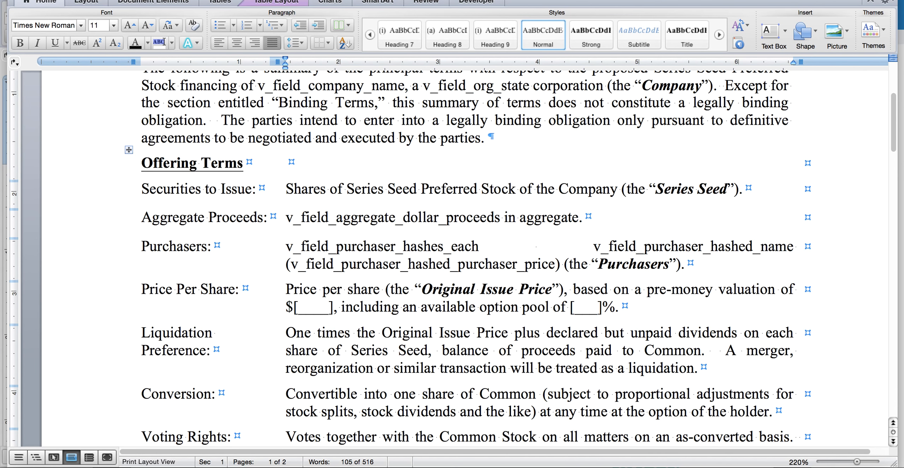
- Close the purchaser loop after the parenthesised price field with v_field_comma_conjunctive followed by v_field_end
type(" v_fi")
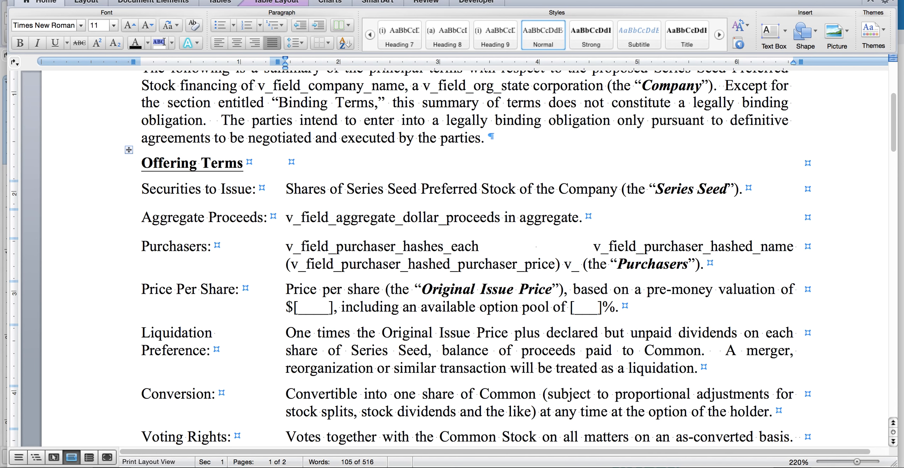
type("eld")
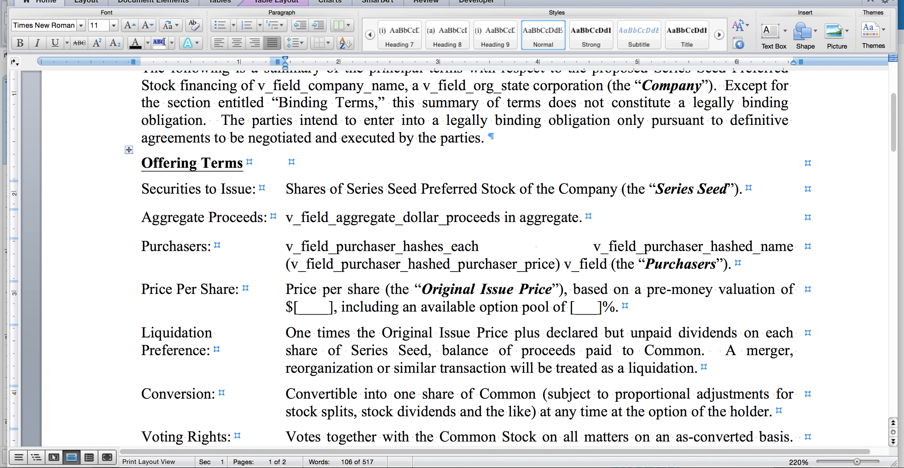
type("_")
type("coom")
key("BackSpace")
key("BackSpace")
type("mma_conjunct")
type("ive v_fie")
type("ld_end")
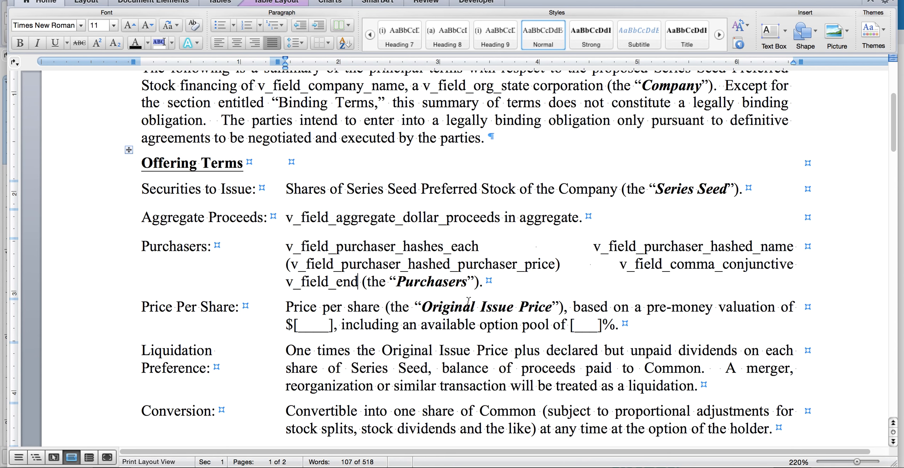
- Switch to the completed term sheet and review the merge fields in its Price Per Share, Financial Information and Board of Directors rows
key("super+Tab")
key("super+Tab")
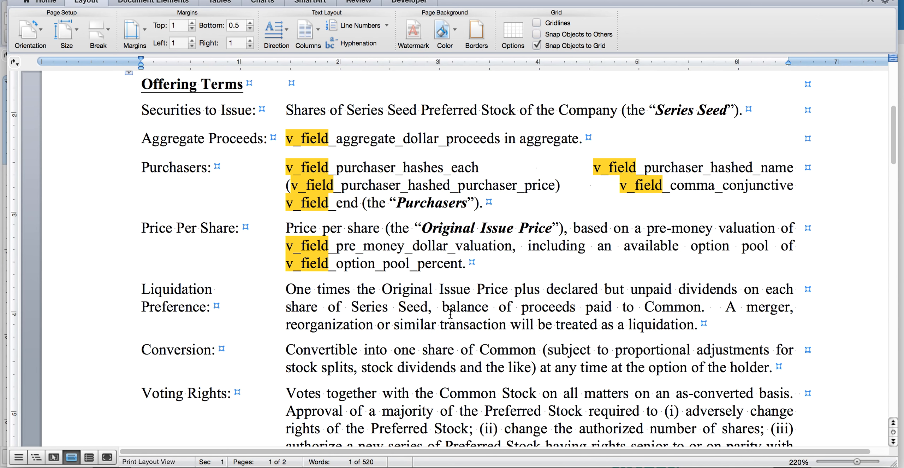
scroll(450, 314, "down", 1)
scroll(451, 313, "down", 3)
scroll(451, 313, "up", 6)
scroll(451, 314, "down", 1)
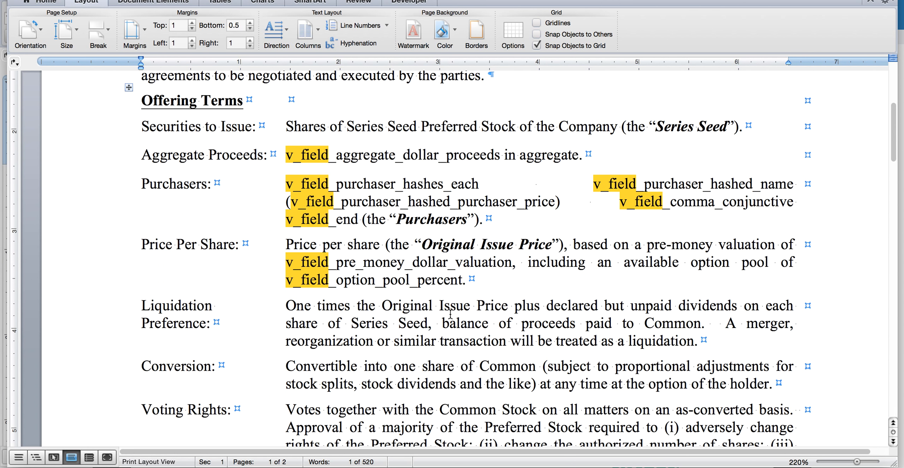
left_click(397, 263)
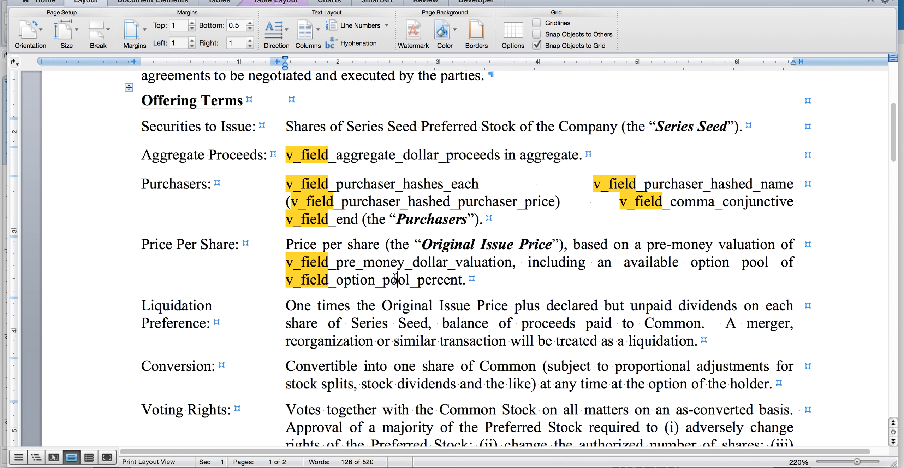
scroll(395, 279, "down", 20)
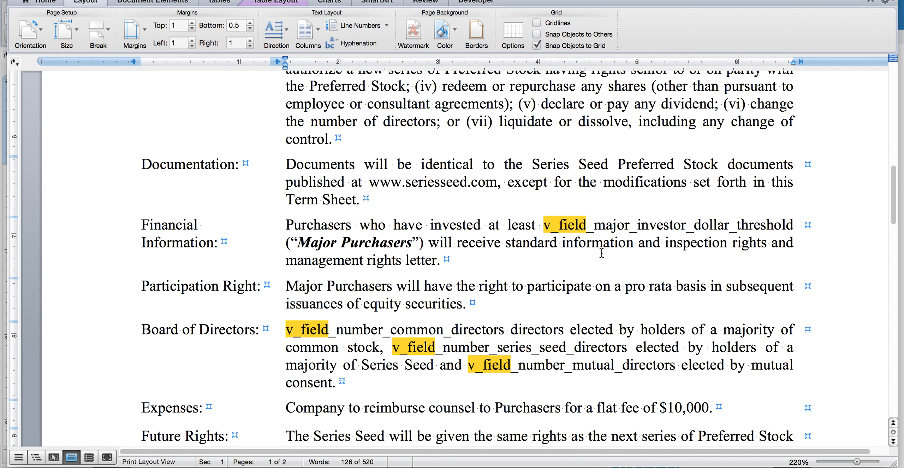
left_click(615, 230)
scroll(613, 321, "down", 5)
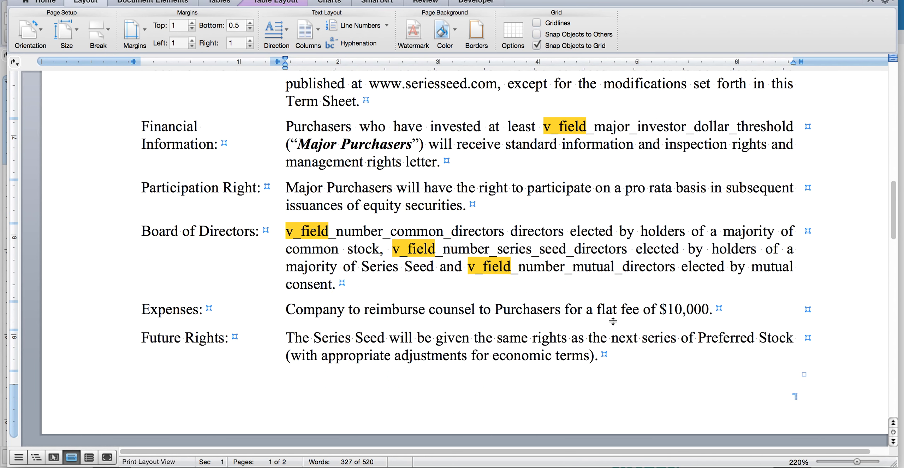
left_click(451, 231)
left_click(537, 265)
scroll(571, 303, "down", 15)
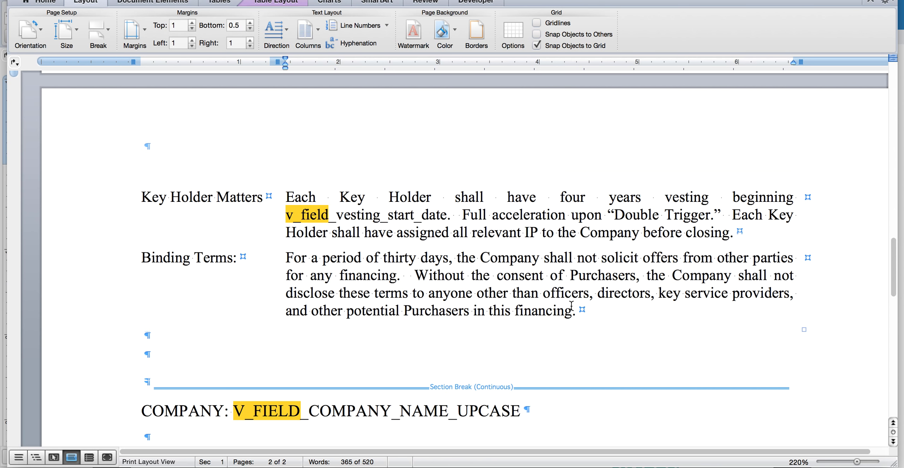
- Review the merge fields in the company and purchasers signature blocks at the end of the term sheet
scroll(418, 346, "down", 10)
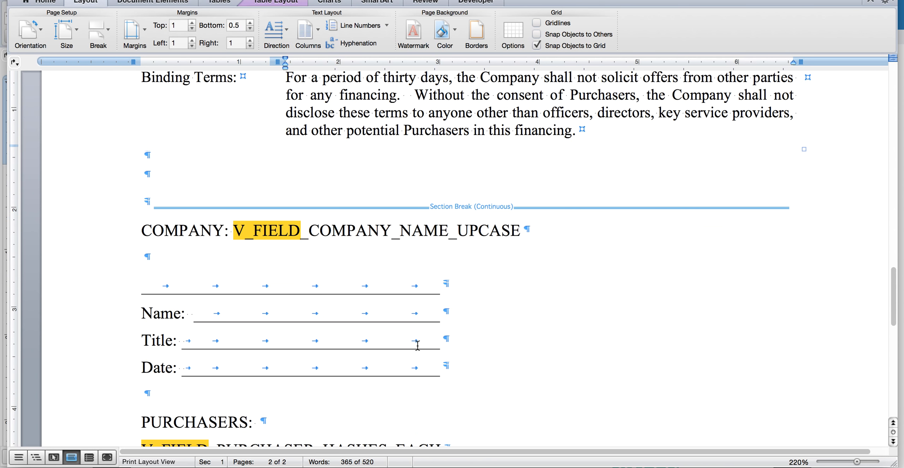
left_click(269, 141)
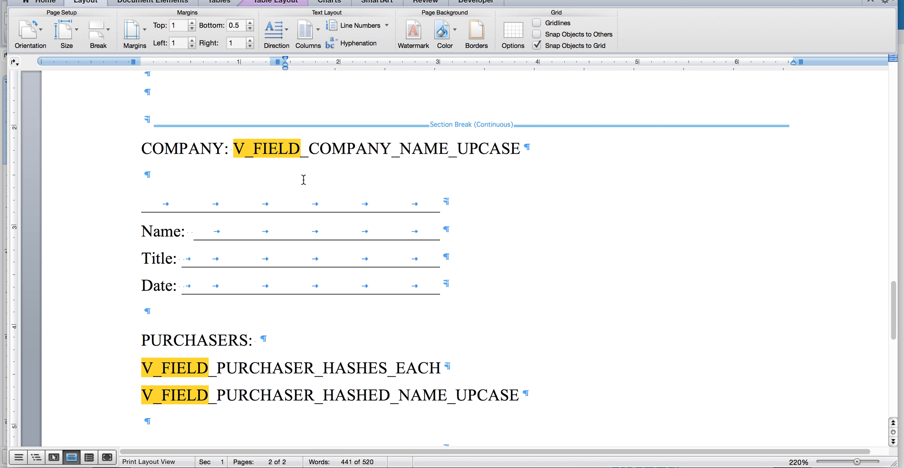
scroll(333, 236, "down", 8)
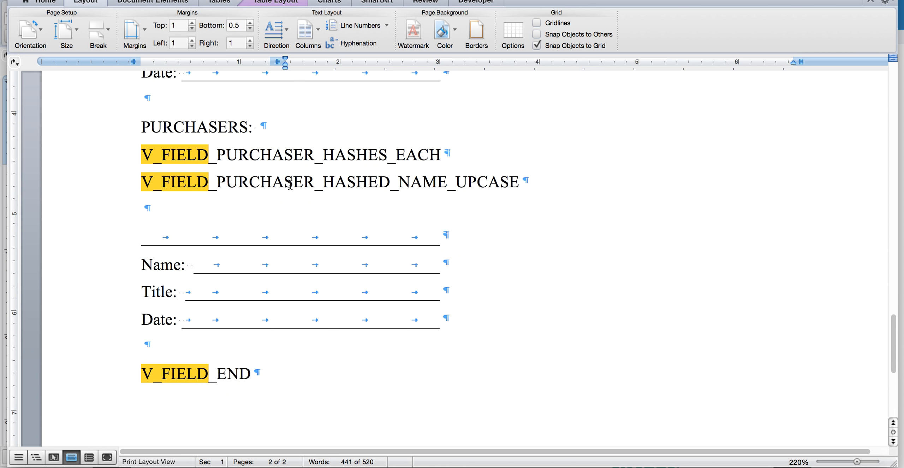
left_click(350, 155)
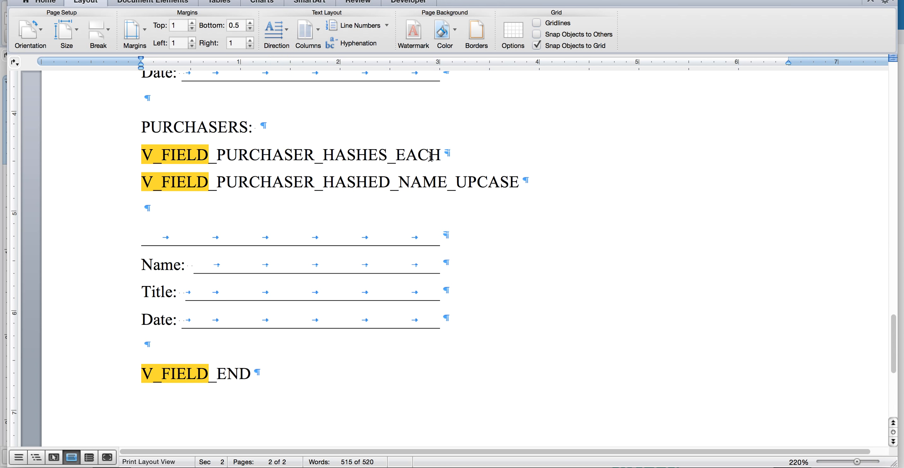
left_click(238, 369)
- In the Financial Information row, insert v_field_major_investor_threshold_applicability after the opening "Purchasers" and v_field_end after the "Major Purchasers" parenthetical
scroll(319, 243, "up", 15)
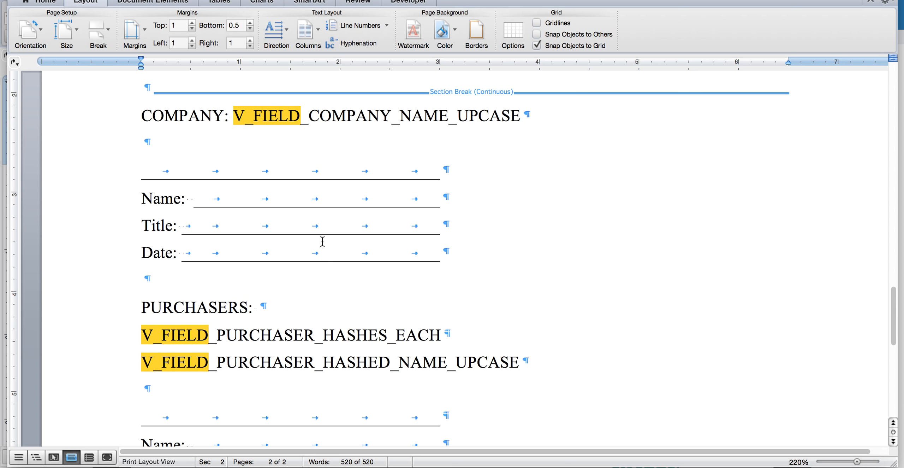
scroll(322, 244, "up", 7)
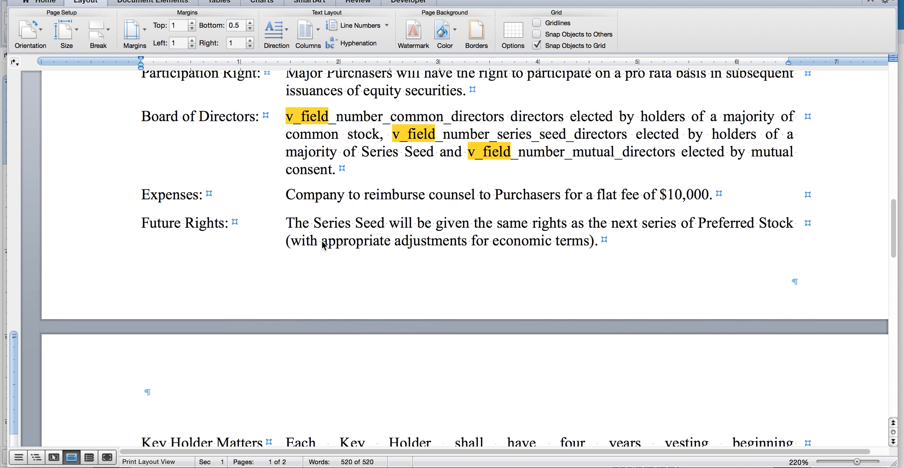
scroll(393, 230, "up", 4)
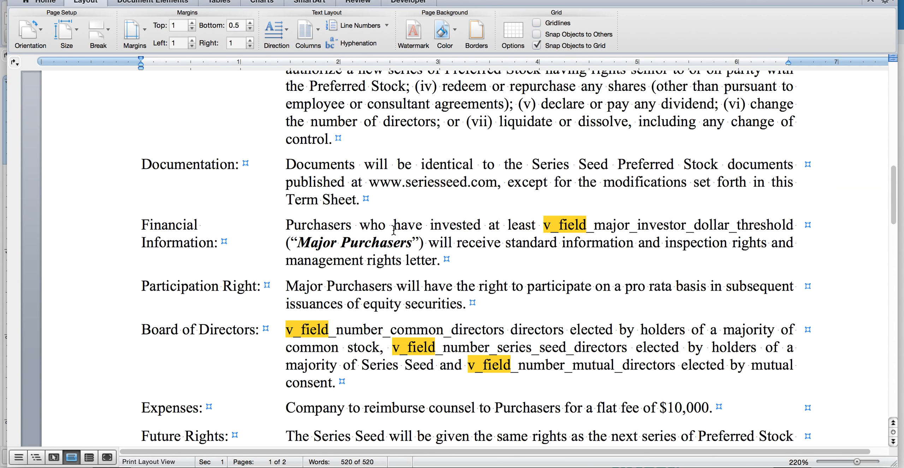
scroll(393, 230, "down", 3)
left_click(395, 261)
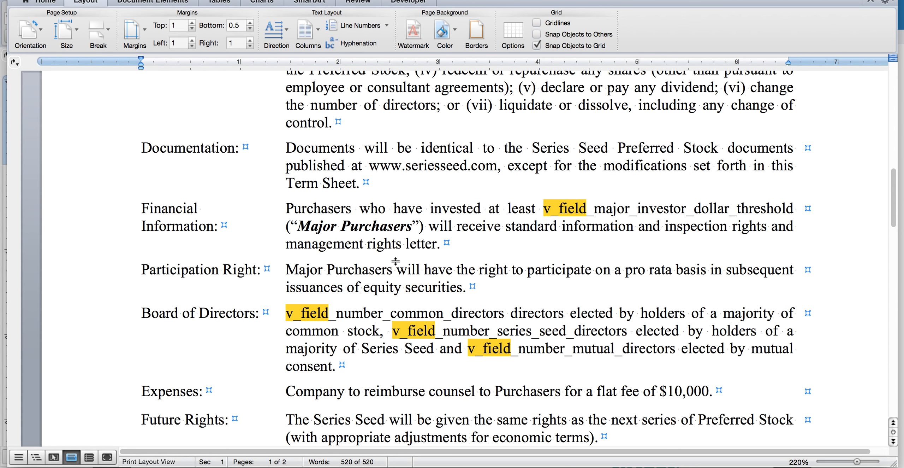
left_click(385, 212)
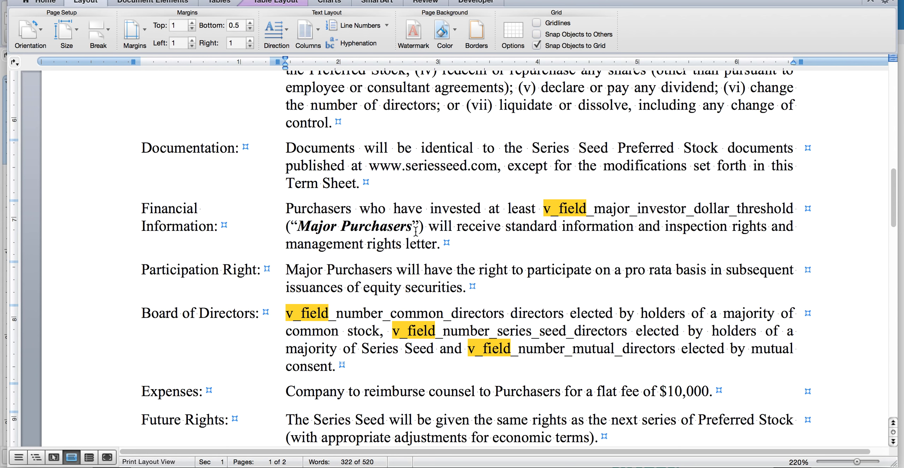
scroll(416, 231, "up", 1)
key("alt+Left")
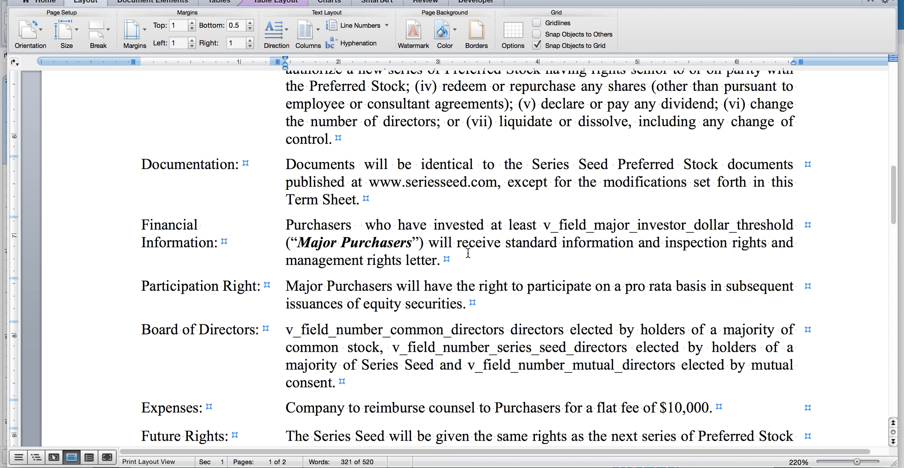
type("v_field_")
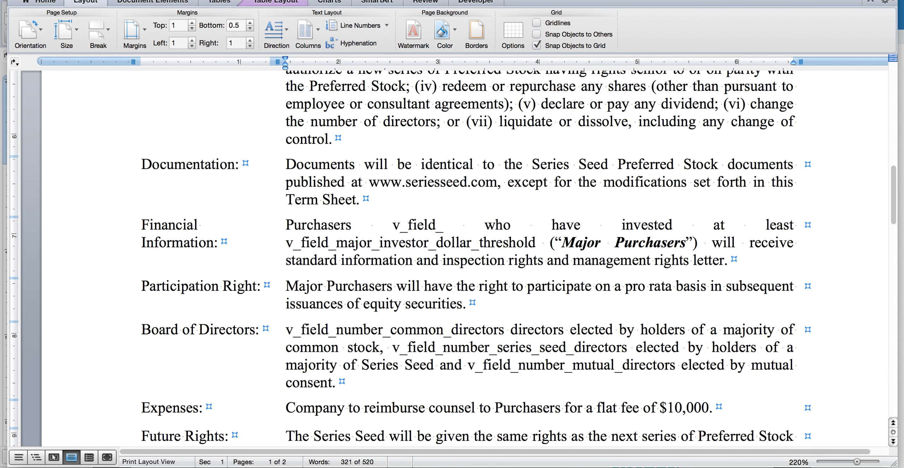
type("major_inve")
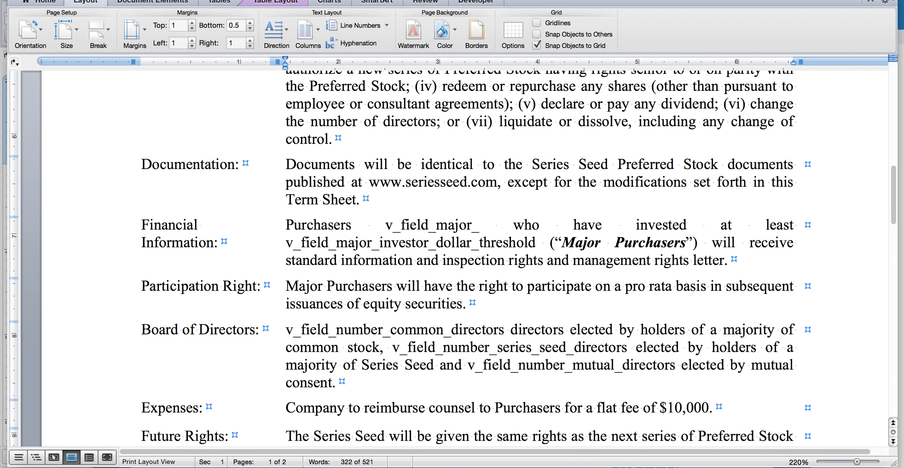
type("stor_")
type("threshold")
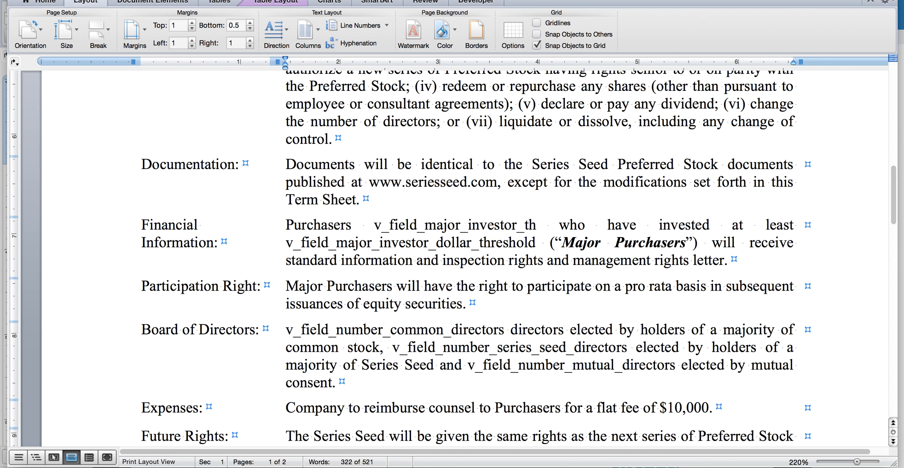
type("_")
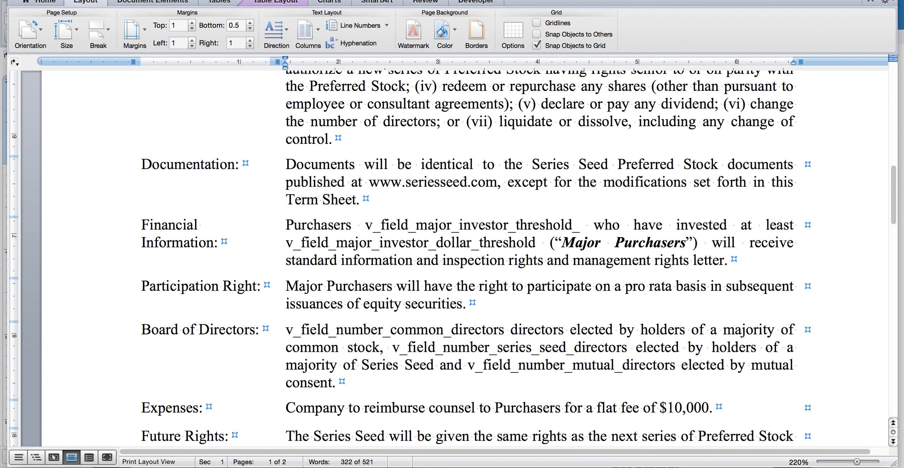
type("applicability")
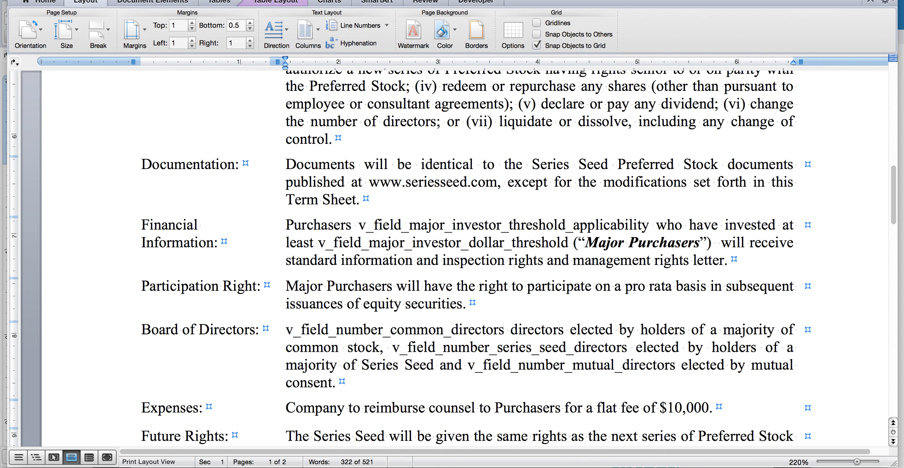
type(" v_field_end")
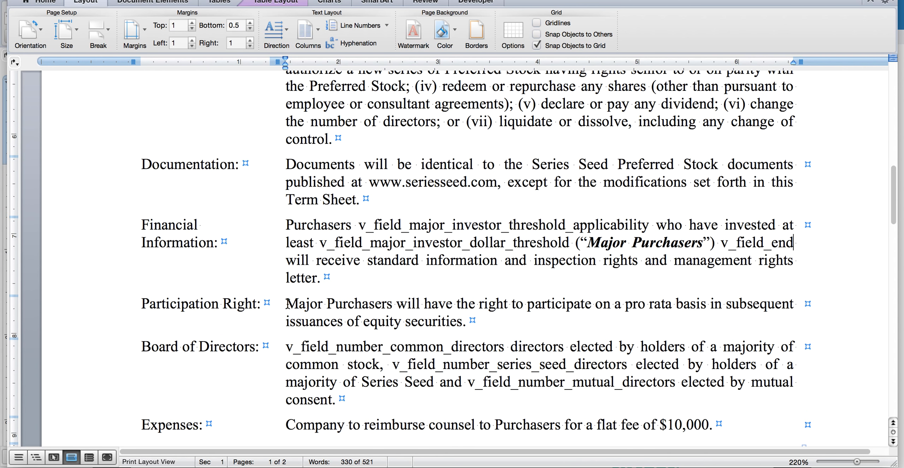
- In the Participation Right row, enclose the word "Major" between v_field_major_investor_threshold_applicability and v_field_end
left_click(287, 303)
type("v_field_major_investor_threshold_applicability Major Purchasers will have the")
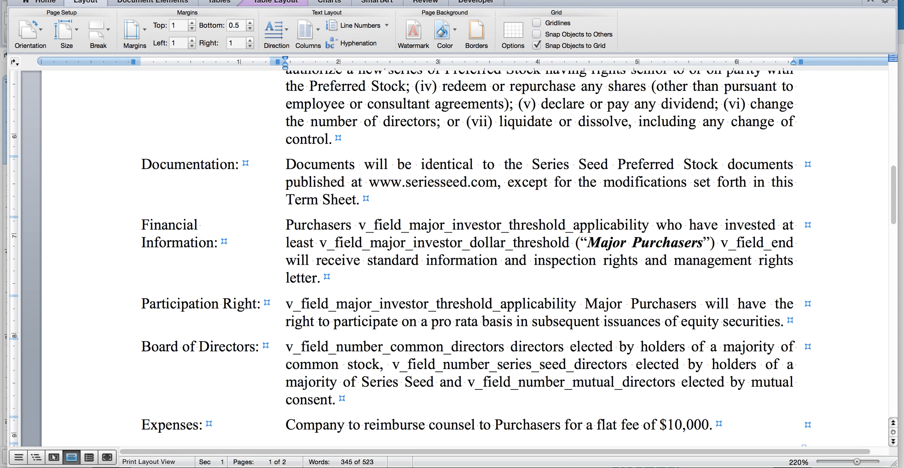
type("v_field_end")
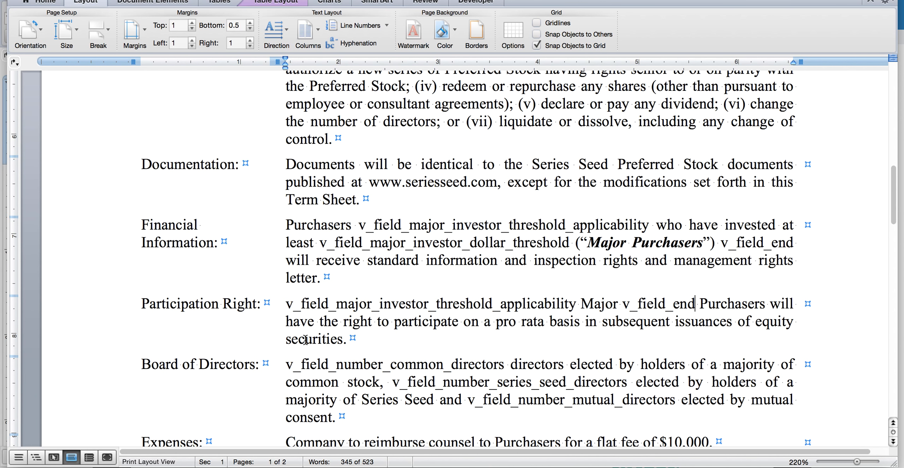
scroll(279, 277, "down", 2)
- Switch to the Valcu upload page in Chrome and upload the term sheet copy DOCX from the Demo folder as the document template
key("super+n")
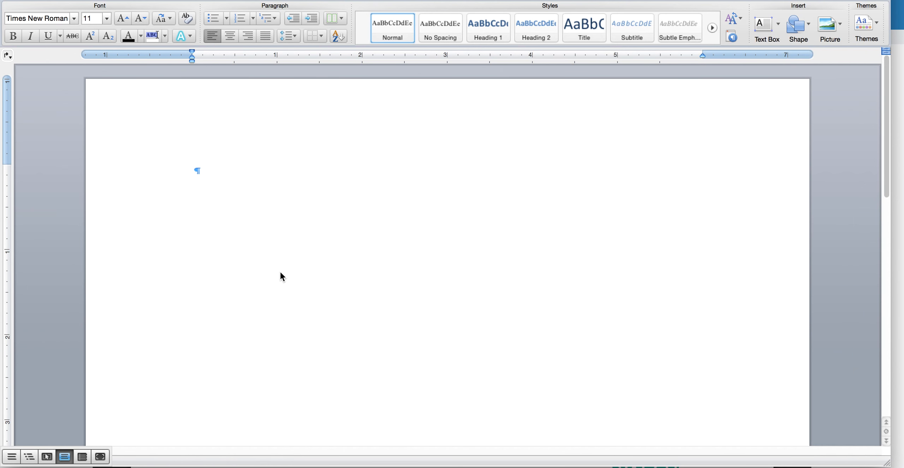
key("super+Tab")
key("super+Tab")
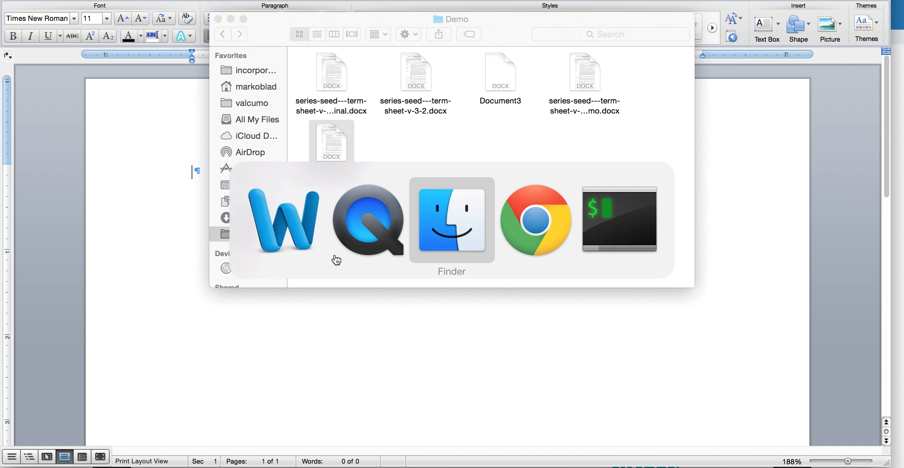
key("super+Tab")
key("super+Tab")
key("super+Tab")
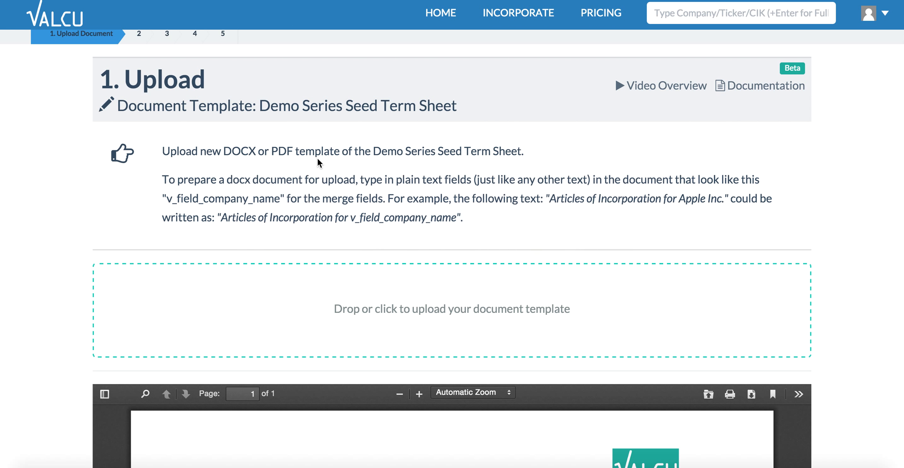
key("super+Tab")
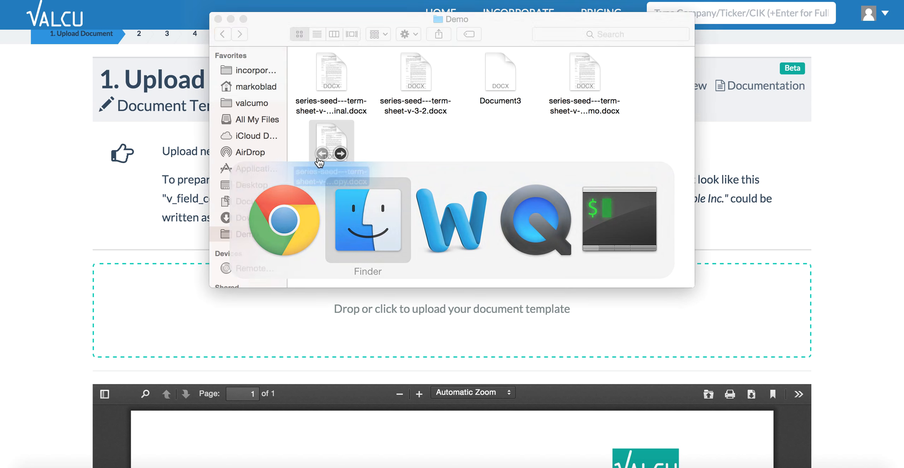
left_click_drag(326, 155, 166, 288)
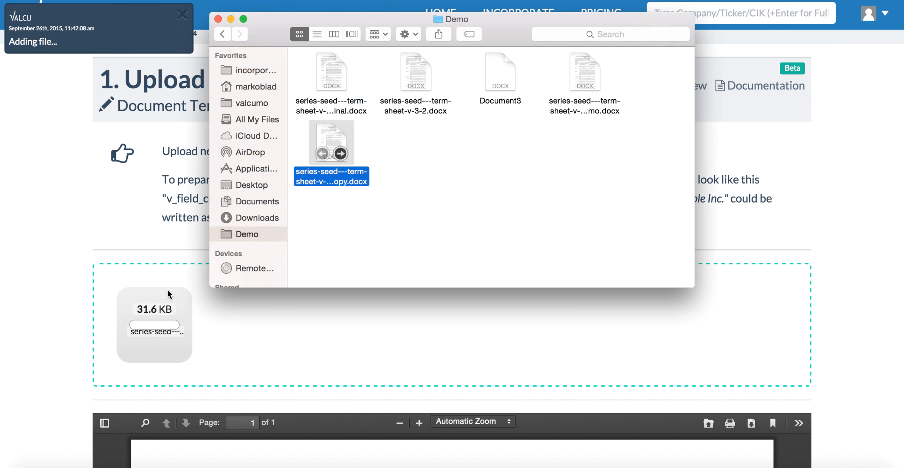
left_click(861, 224)
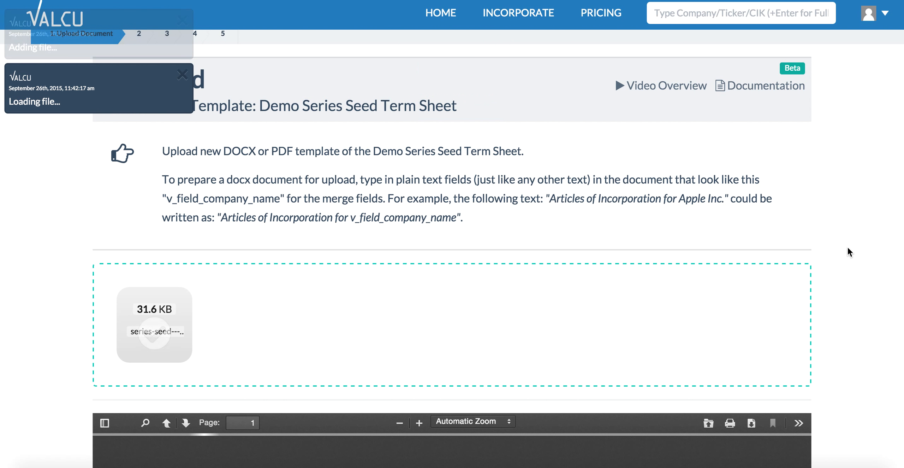
- Check the uploaded template's preview, look over the Valcu Document Scripting Overview documentation and return to the upload page
scroll(849, 251, "down", 3)
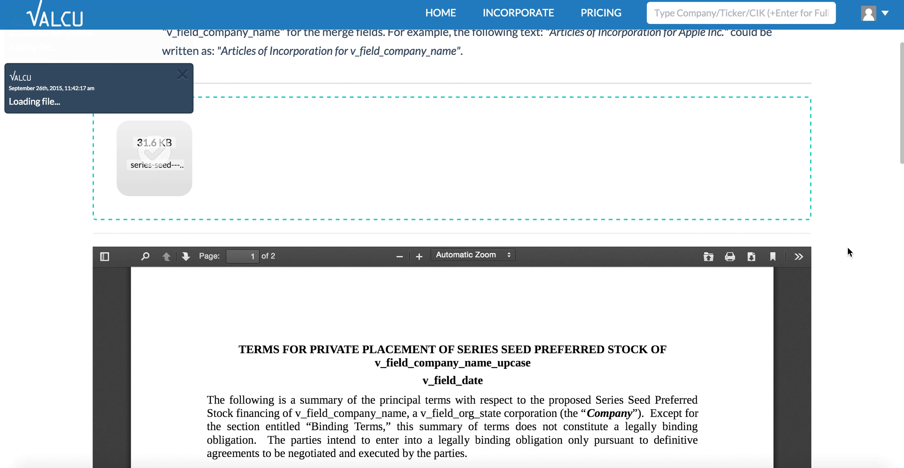
scroll(848, 248, "up", 5)
scroll(837, 216, "down", 2)
scroll(837, 216, "up", 3)
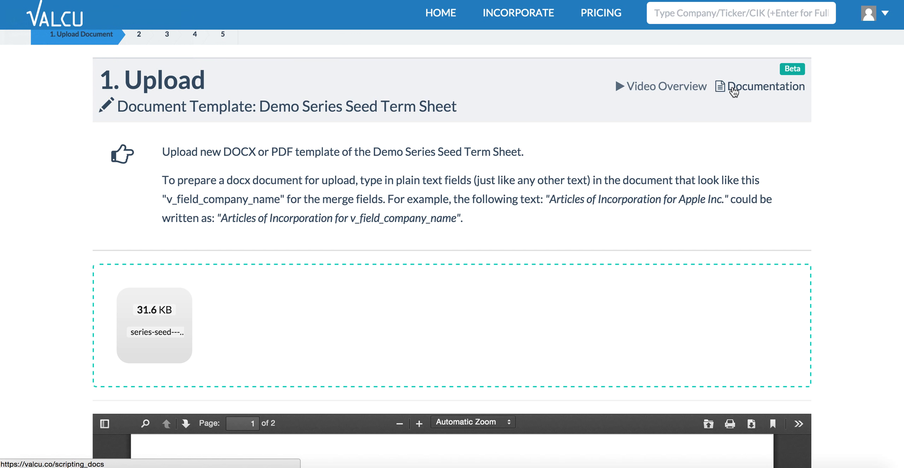
left_click(733, 90)
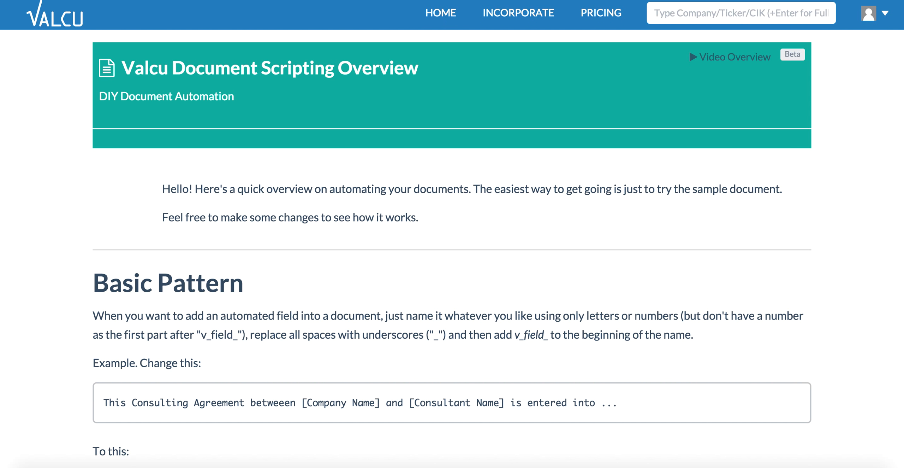
scroll(315, 300, "down", 3)
scroll(315, 300, "up", 3)
key("super+w")
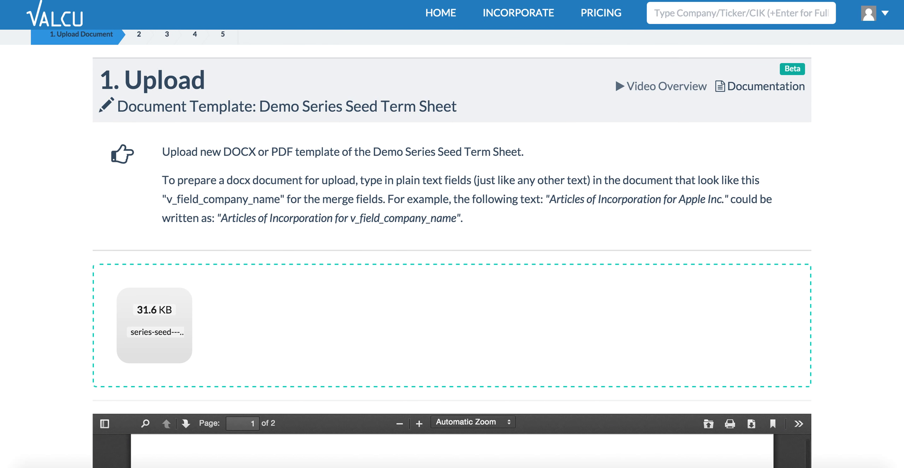
- Check the uploaded term sheet's merge fields in the preview, save the upload and advance to document validation
scroll(643, 179, "down", 4)
scroll(644, 179, "down", 4)
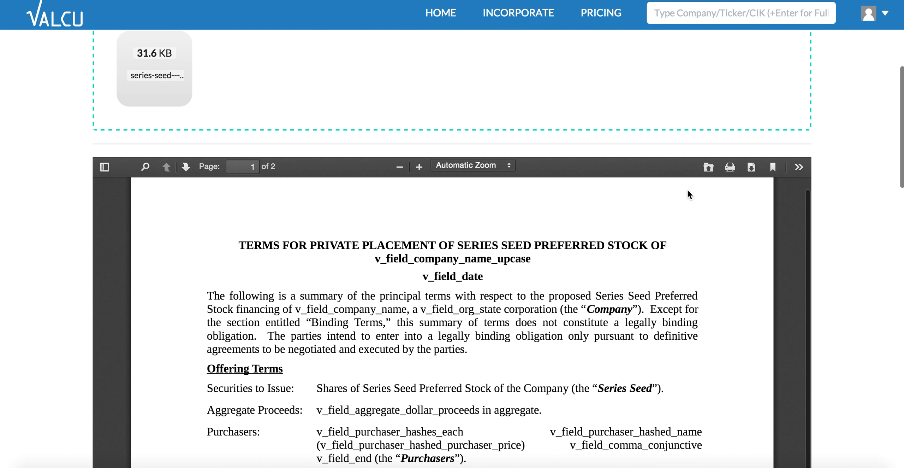
scroll(814, 330, "down", 10)
scroll(417, 375, "down", 1)
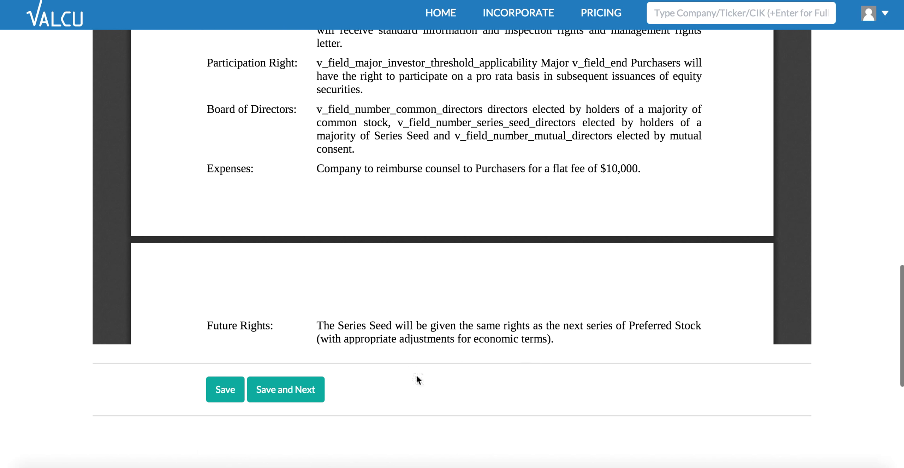
left_click(305, 394)
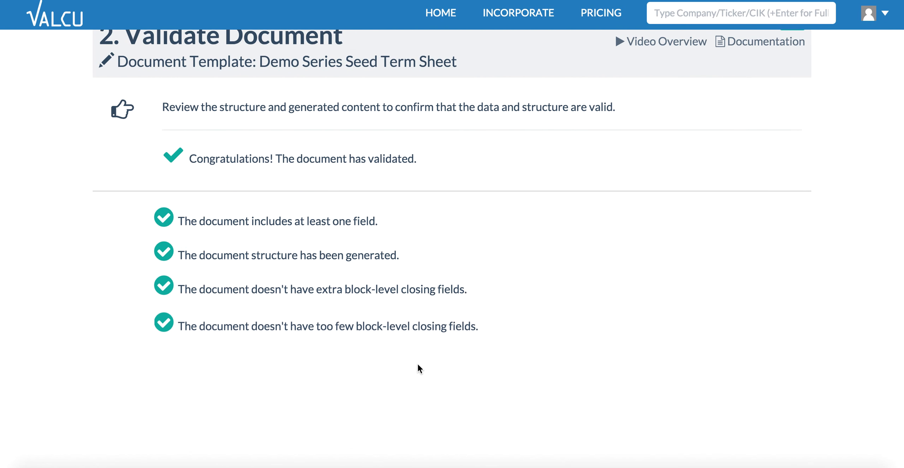
- Review the validation checklist covering closing fields, stray items and generated document views
scroll(417, 364, "down", 1)
scroll(420, 374, "down", 2)
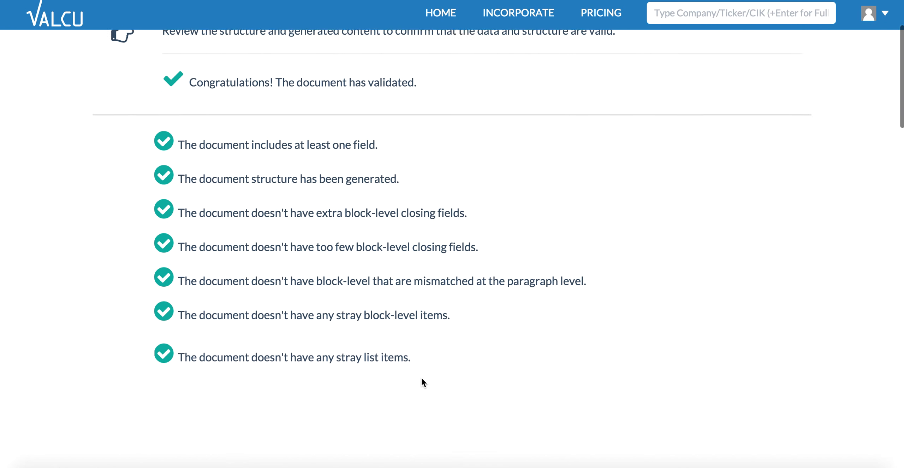
scroll(421, 377, "down", 2)
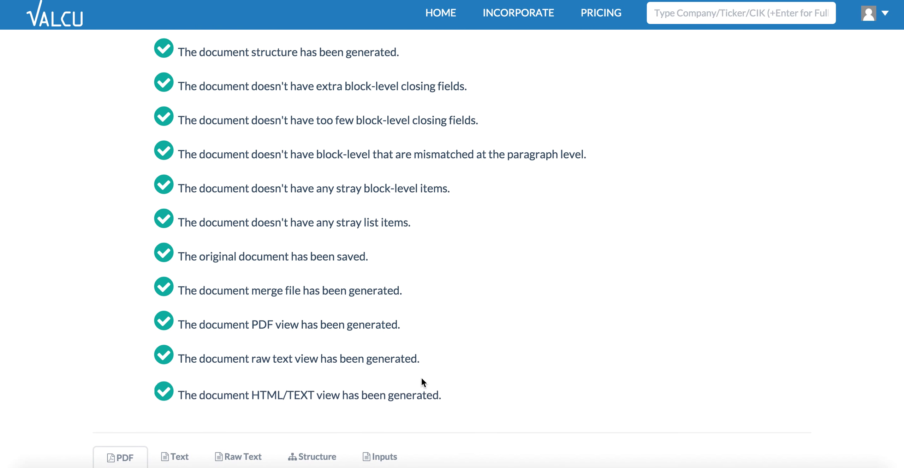
scroll(421, 378, "down", 2)
scroll(421, 377, "down", 1)
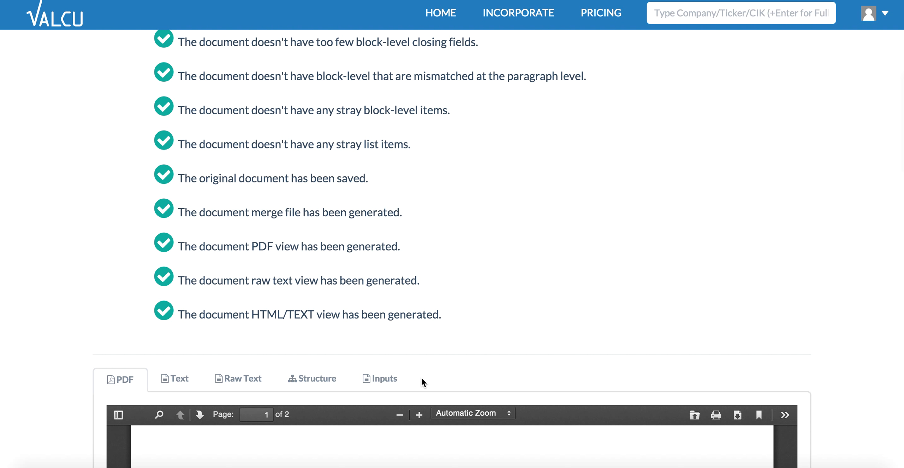
scroll(541, 171, "up", 2)
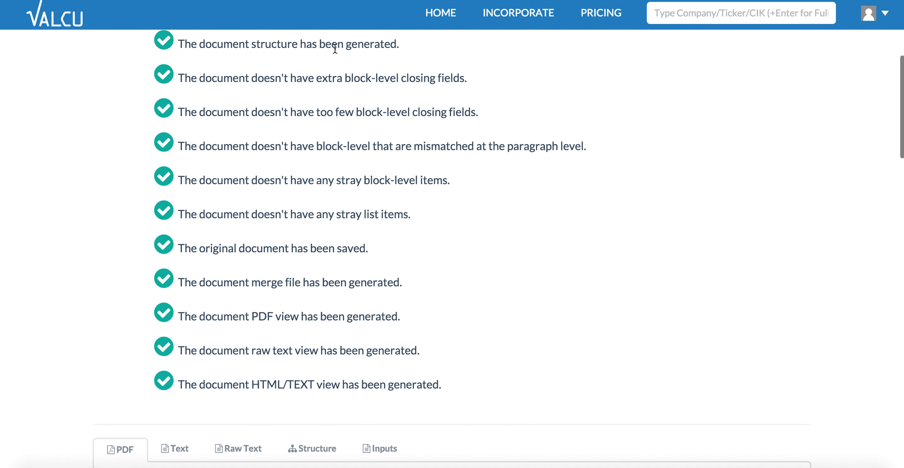
scroll(504, 245, "down", 2)
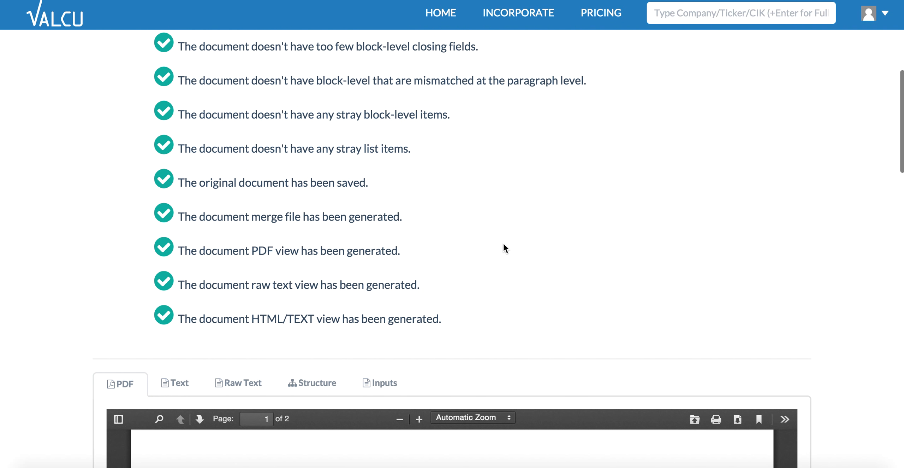
scroll(504, 244, "down", 2)
scroll(874, 265, "down", 2)
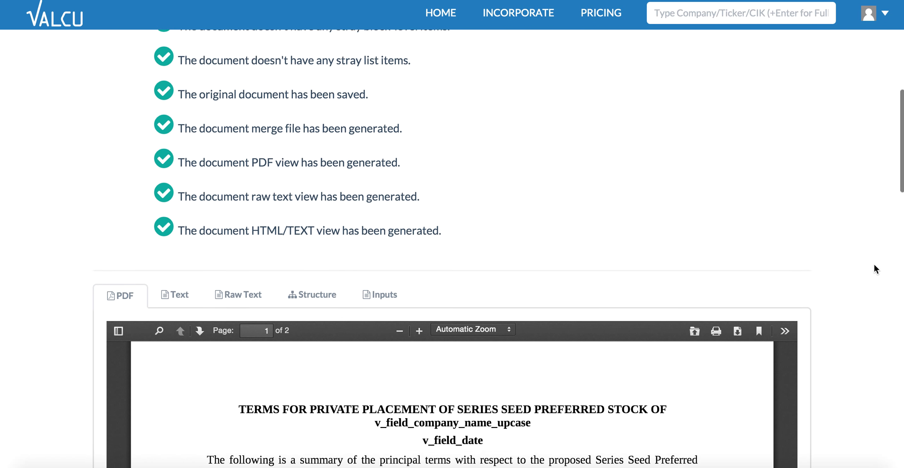
scroll(268, 234, "down", 1)
- Look through the Text and Raw Text views and examine how the loops and conditionals nest in the Structure view
left_click(175, 228)
left_click(240, 228)
left_click(306, 230)
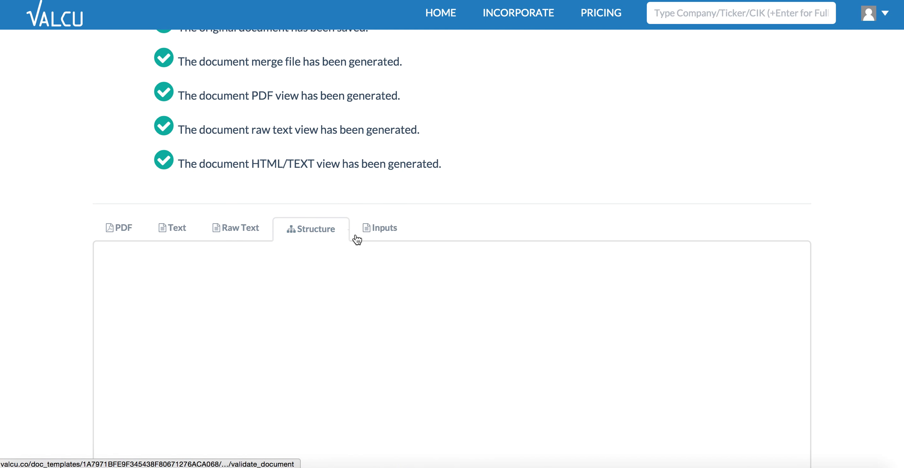
scroll(472, 332, "down", 5)
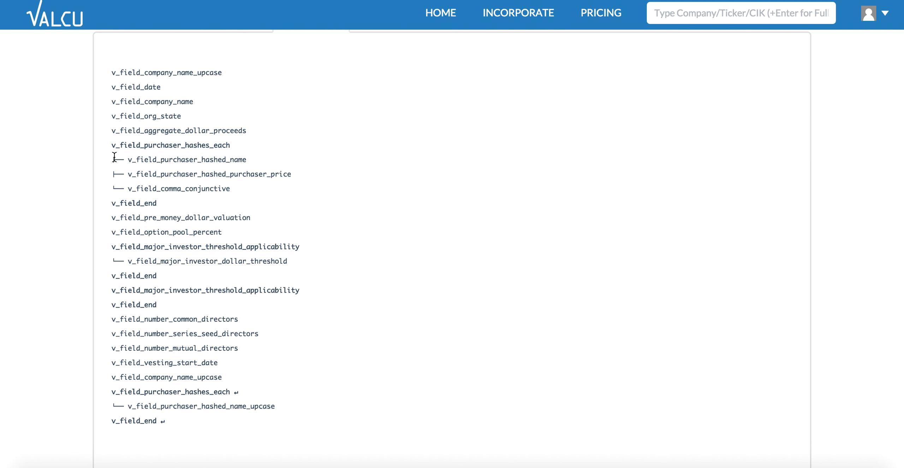
scroll(274, 242, "up", 2)
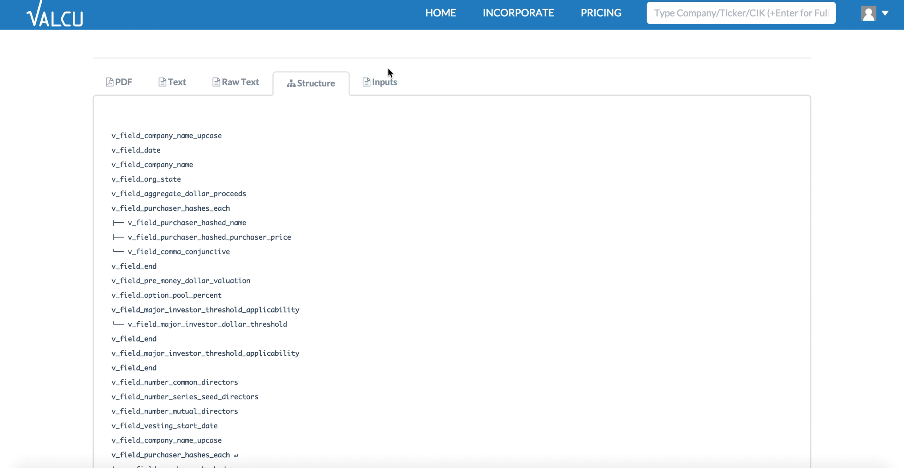
- Review the generated Inputs form down to the Purchaser Hashes section, save the validation and advance to the template details
left_click(384, 86)
scroll(591, 296, "down", 14)
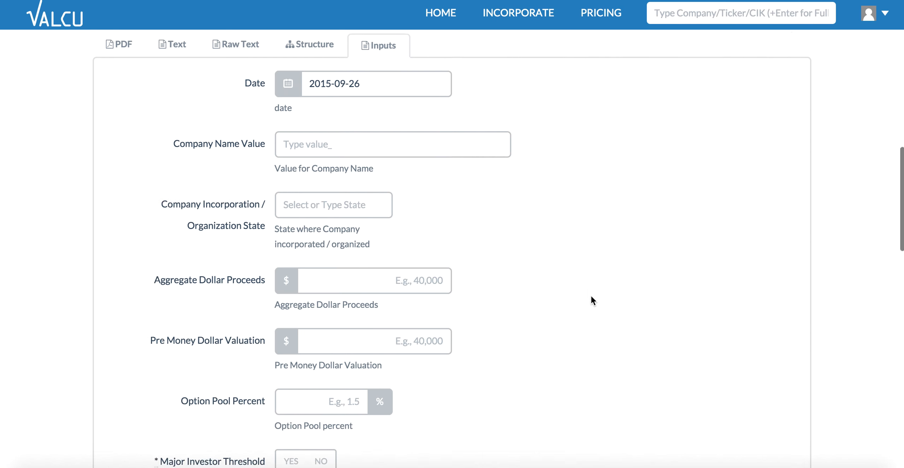
scroll(591, 299, "down", 8)
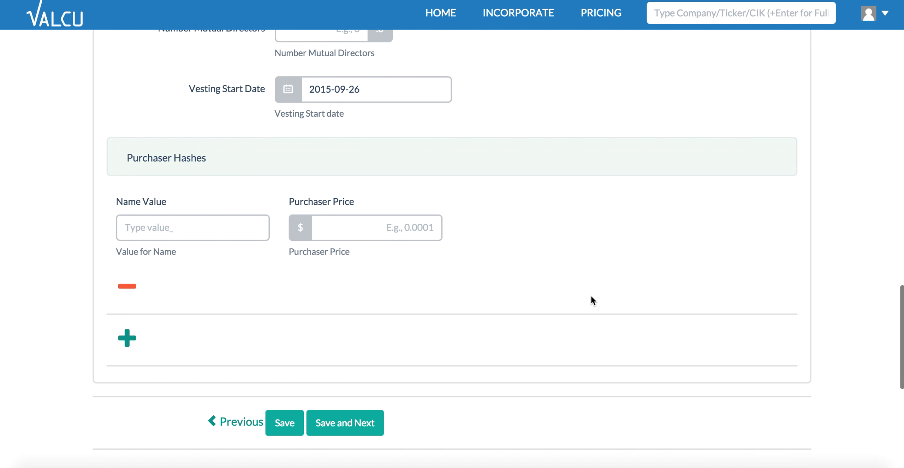
left_click(370, 309)
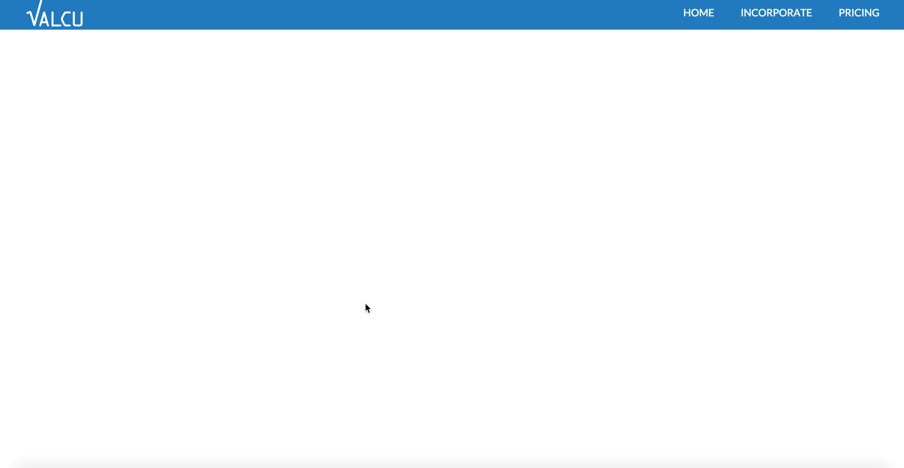
- Copy the sample disclaimer text into the Disclaimer field, save the details and advance to the alternative document upload
scroll(686, 375, "down", 18)
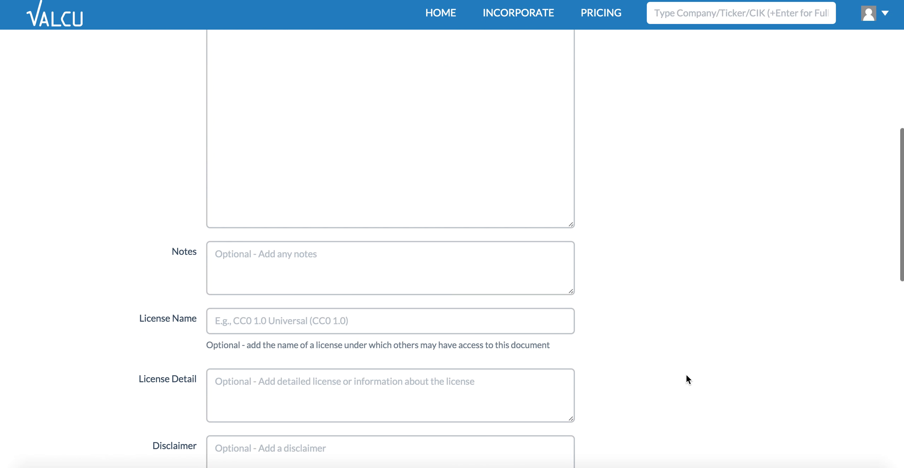
left_click_drag(575, 345, 222, 263)
key("super+c")
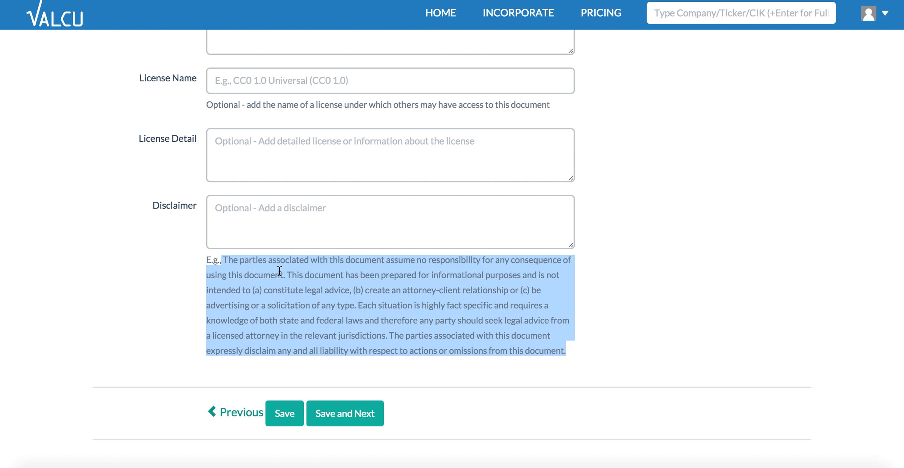
left_click(279, 218)
key("super+v")
left_click(347, 415)
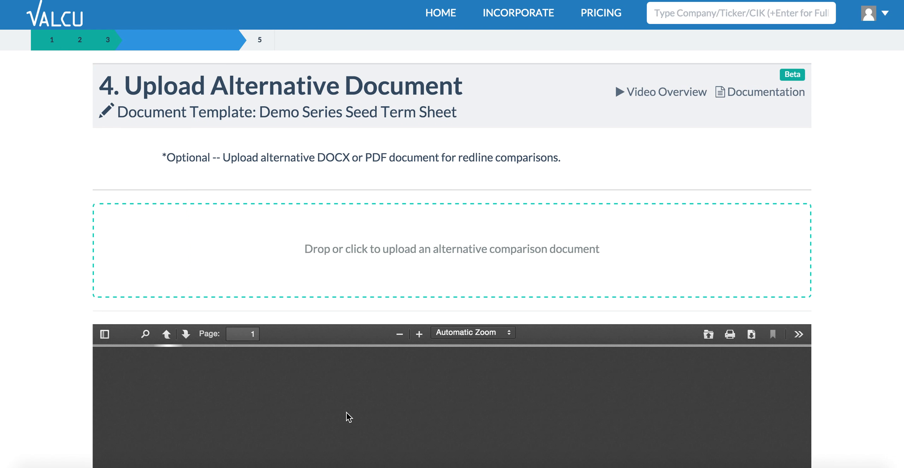
- Upload the original term sheet DOCX from the Demo folder as the alternative comparison document, save and advance to the review
scroll(801, 376, "down", 2)
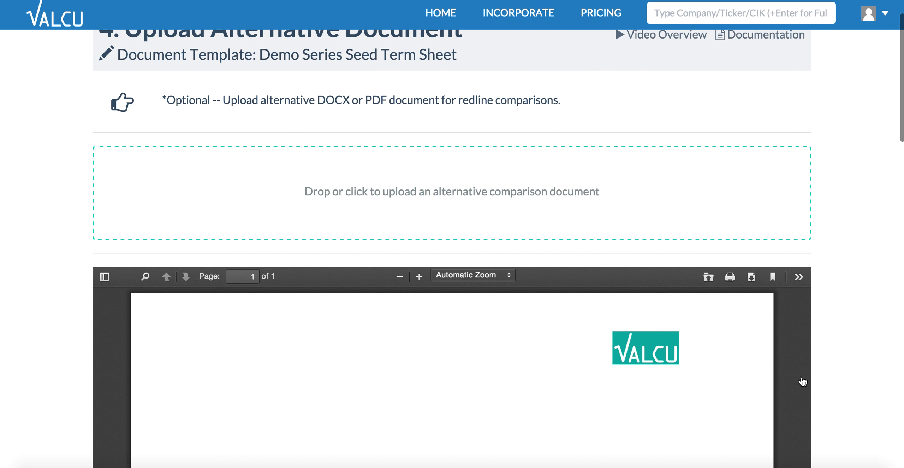
key("super+Tab")
left_click_drag(327, 86, 137, 171)
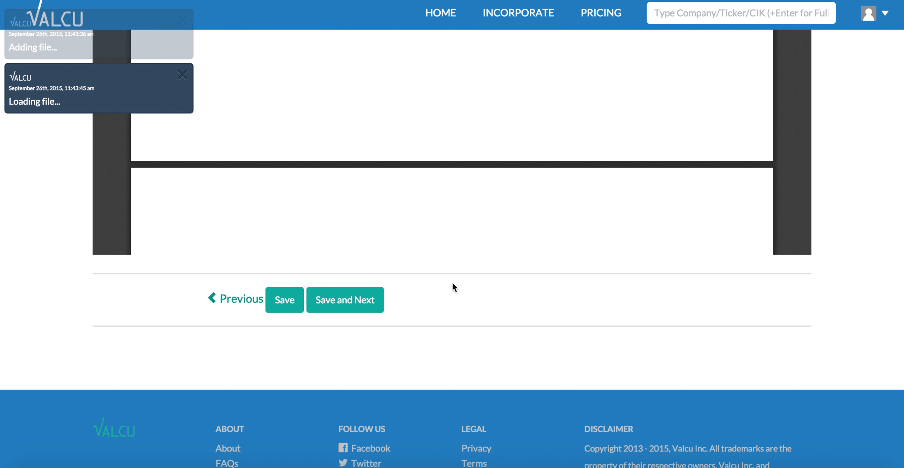
left_click(340, 340)
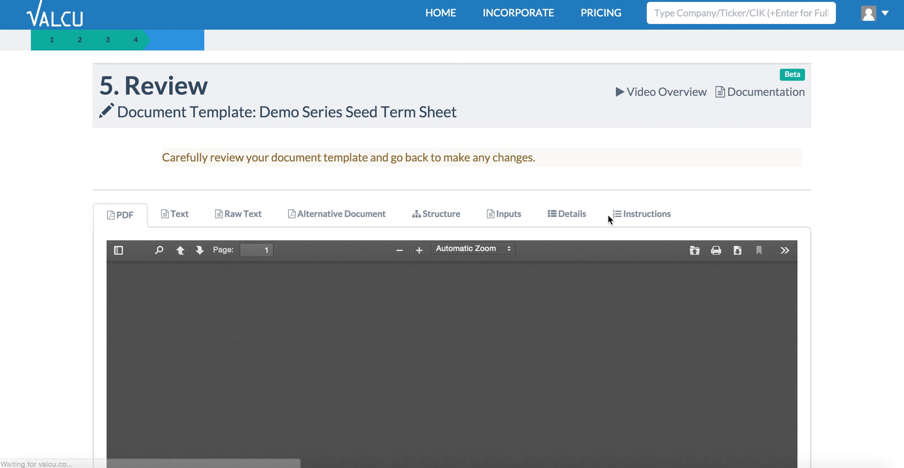
- Review the template's PDF, mark the information as correct, then save and finish the document template
scroll(844, 304, "down", 5)
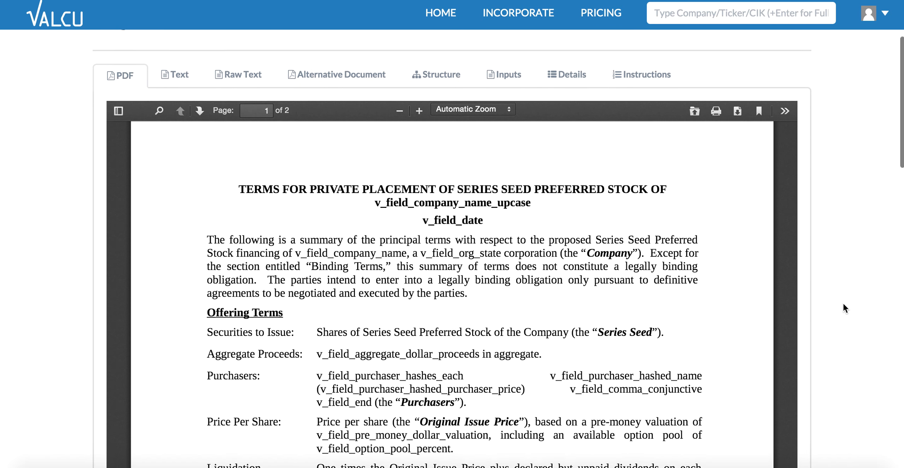
scroll(843, 302, "down", 15)
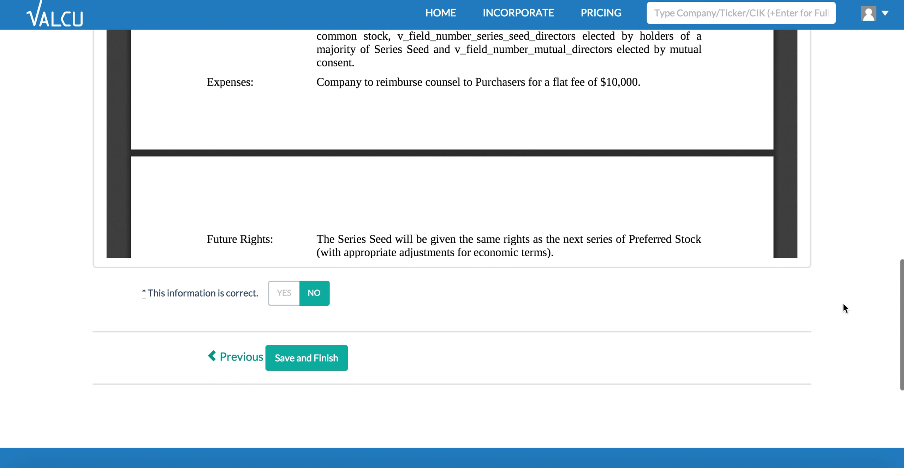
left_click(278, 297)
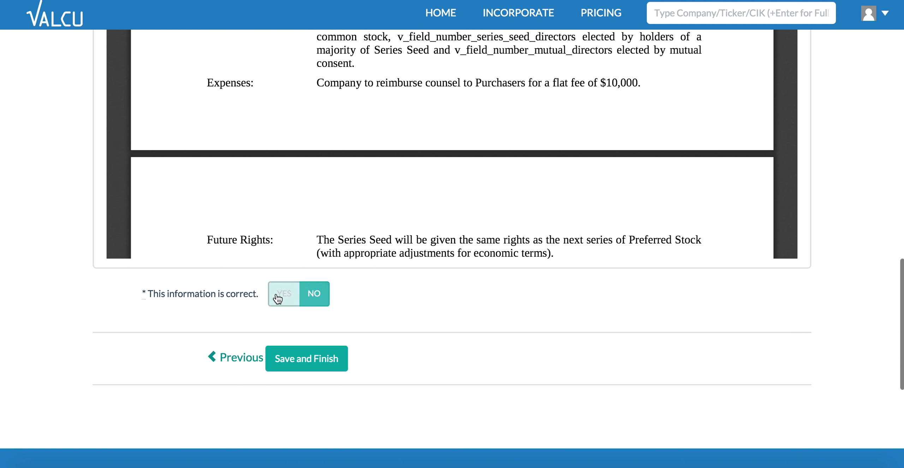
left_click(312, 361)
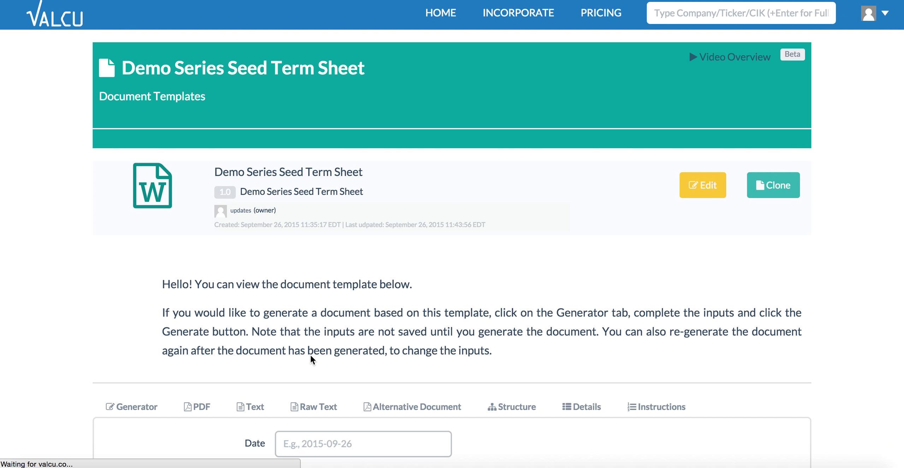
- Fill in the generator form with company name Demo Company Inc. and Delaware as the incorporation state
scroll(840, 339, "down", 6)
scroll(840, 343, "up", 3)
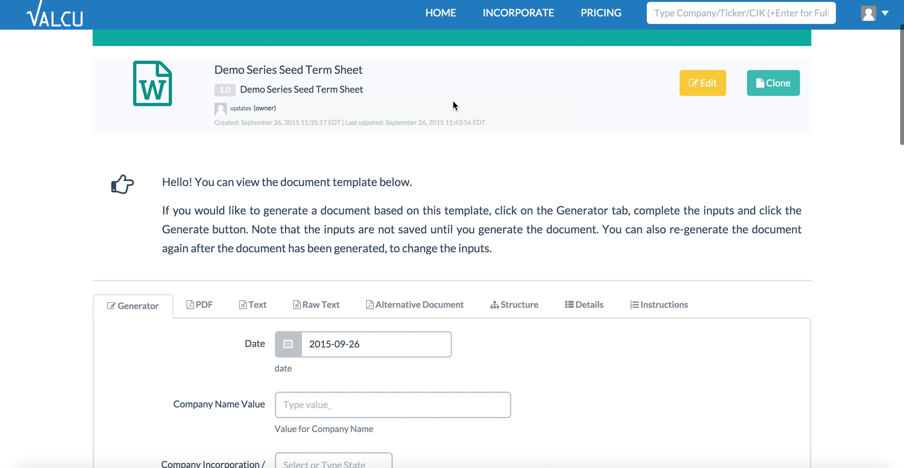
scroll(822, 296, "down", 4)
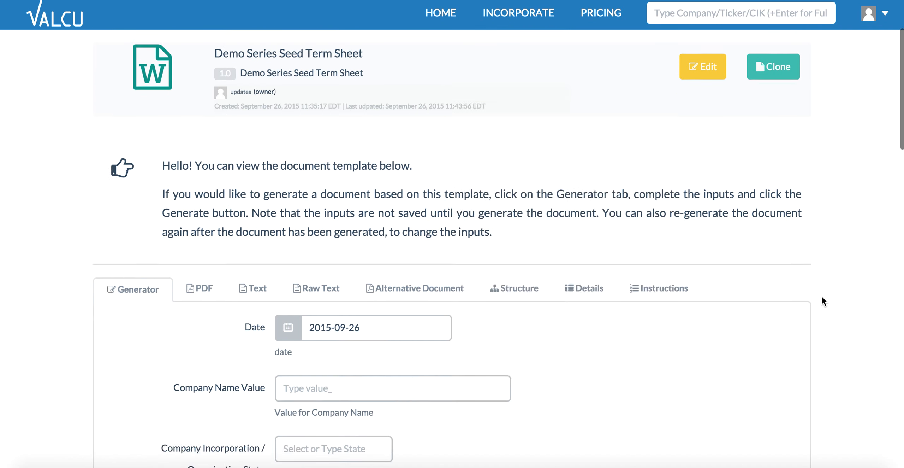
scroll(812, 339, "down", 2)
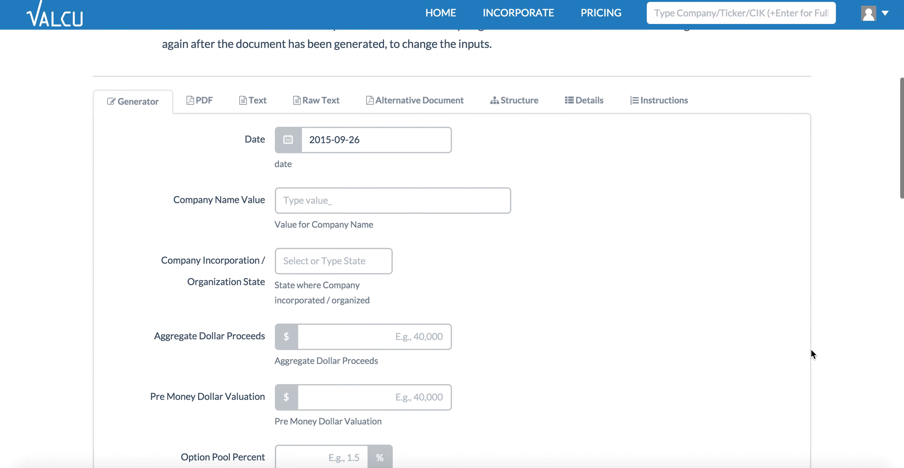
left_click(343, 202)
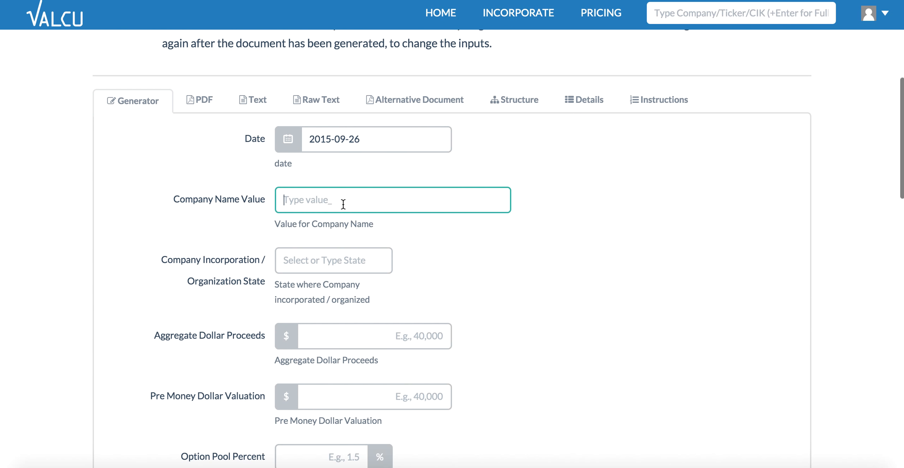
type("Demo Company Inc.")
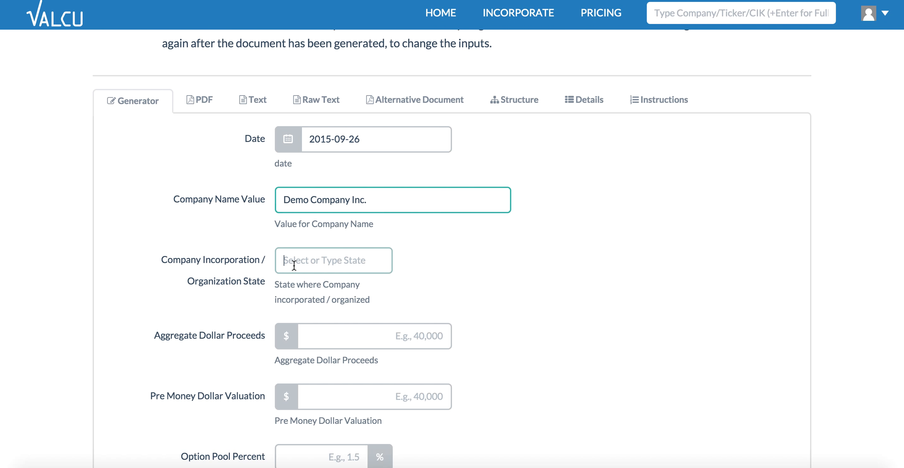
left_click(298, 262)
type("Delaware")
key("Return")
- Set the aggregate dollar proceeds to 500,000, the pre-money dollar valuation to 3,000,000 and the option pool to 15 percent
scroll(370, 310, "down", 3)
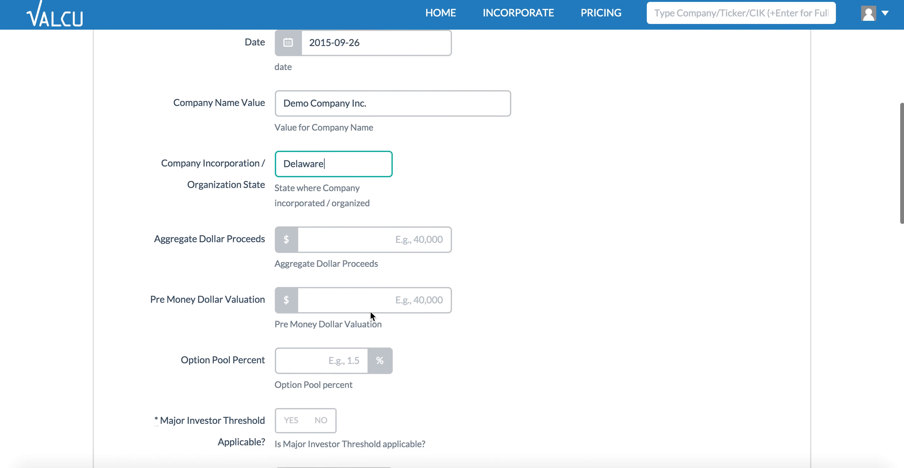
left_click(410, 228)
type("500")
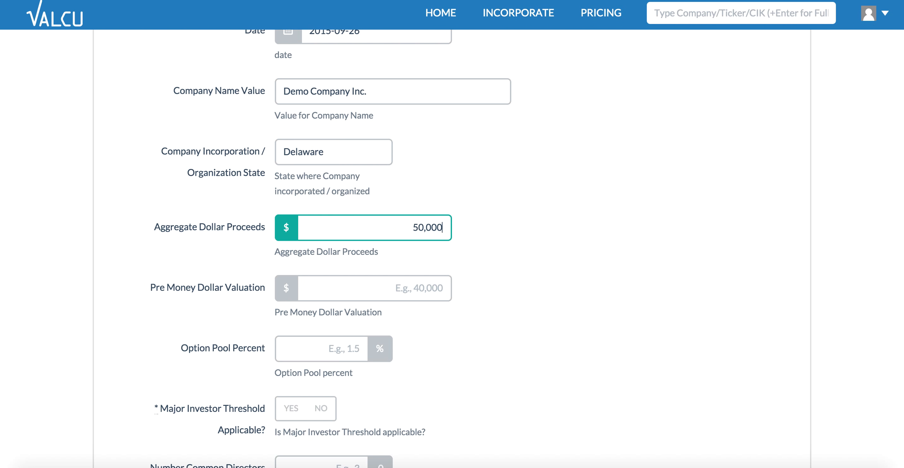
left_click(440, 288)
type("300")
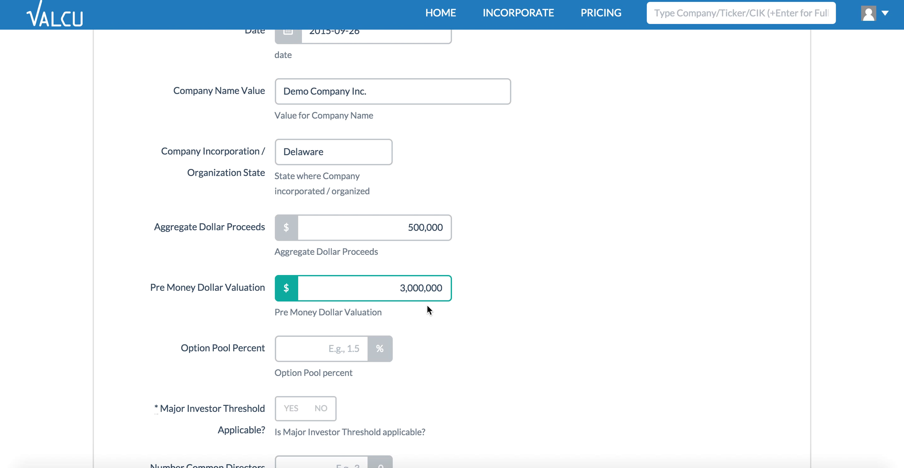
scroll(427, 303, "down", 2)
left_click(351, 271)
type("15")
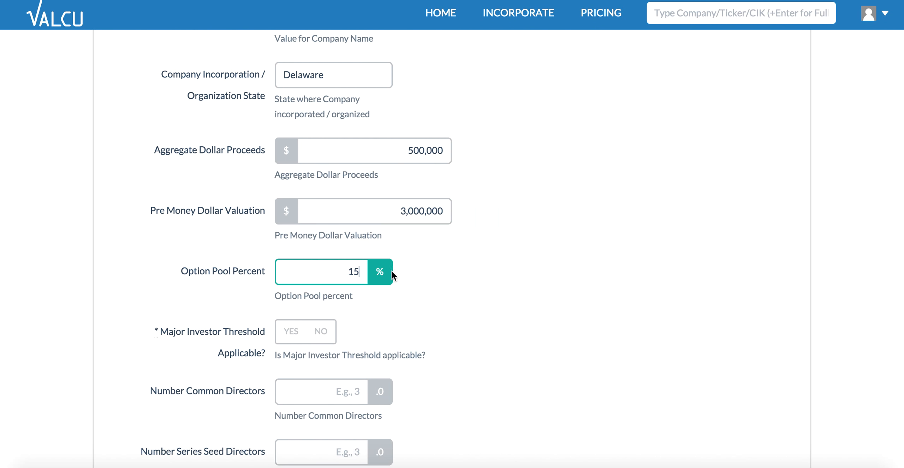
- Try both answers for whether the Major Investor Threshold applies to test its conditional dollar field, and settle on No
scroll(442, 291, "down", 3)
left_click(297, 231)
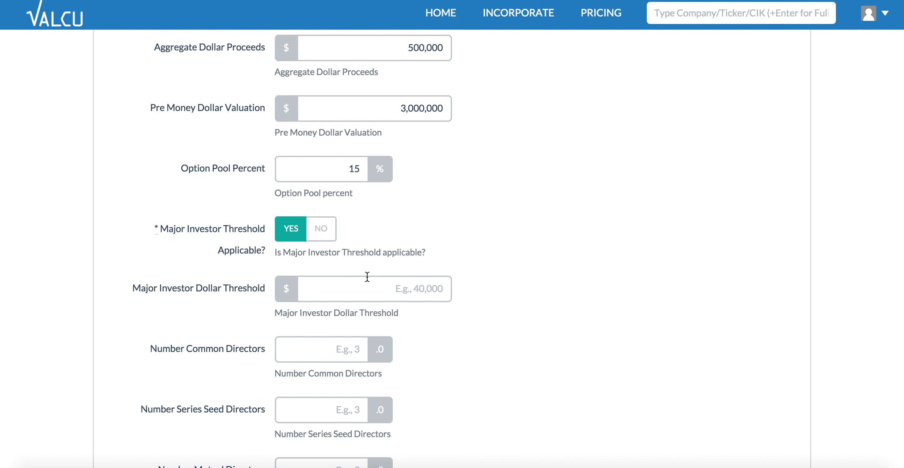
left_click(323, 234)
left_click(289, 227)
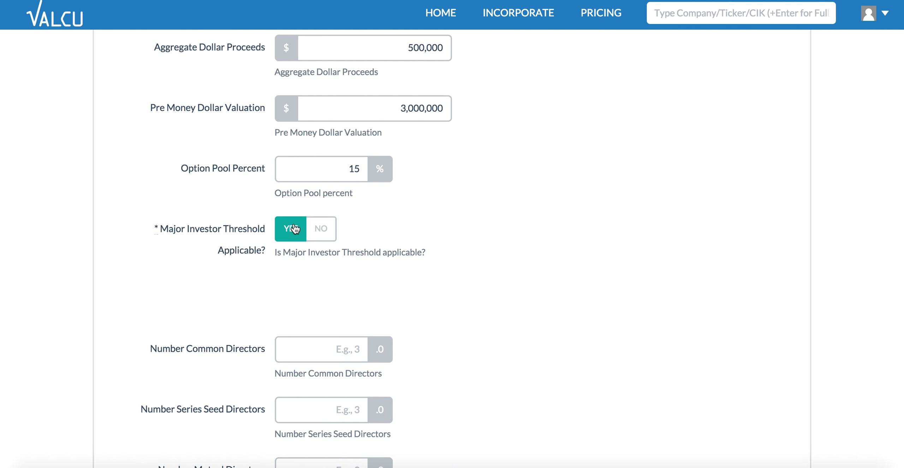
scroll(392, 234, "down", 1)
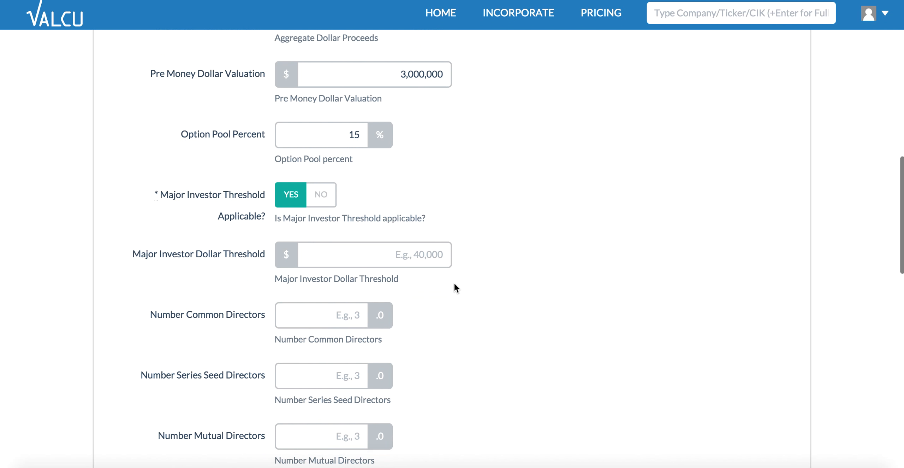
left_click(323, 198)
- Set 2 common directors, 2 Series Seed directors and 1 mutual director
scroll(453, 283, "down", 2)
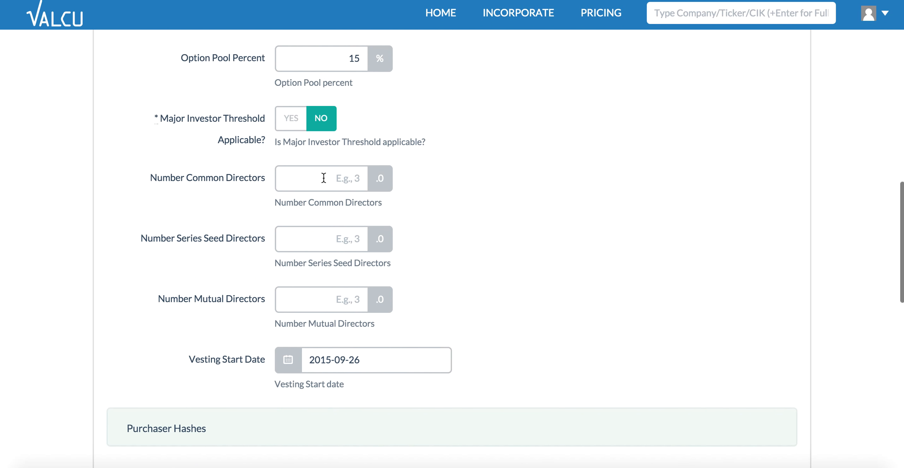
left_click(321, 178)
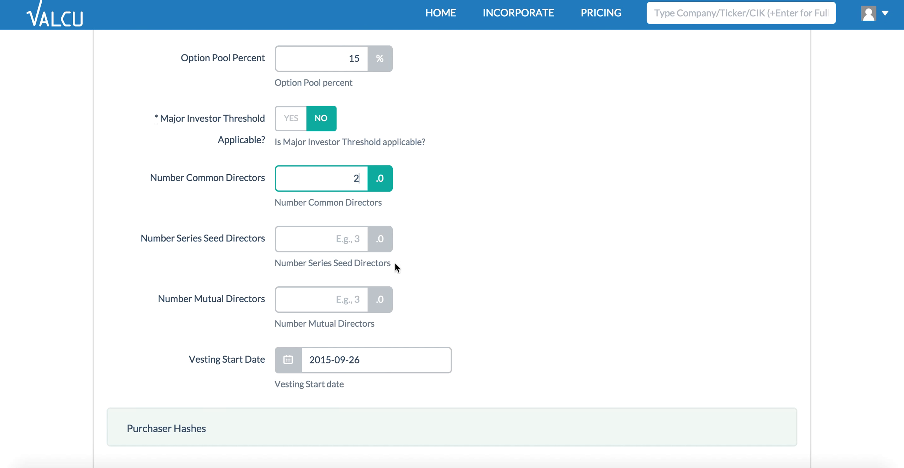
left_click(343, 243)
type("2")
left_click(345, 301)
type("1")
- Set the Vesting Start Date to 2015-09-01
scroll(426, 355, "down", 2)
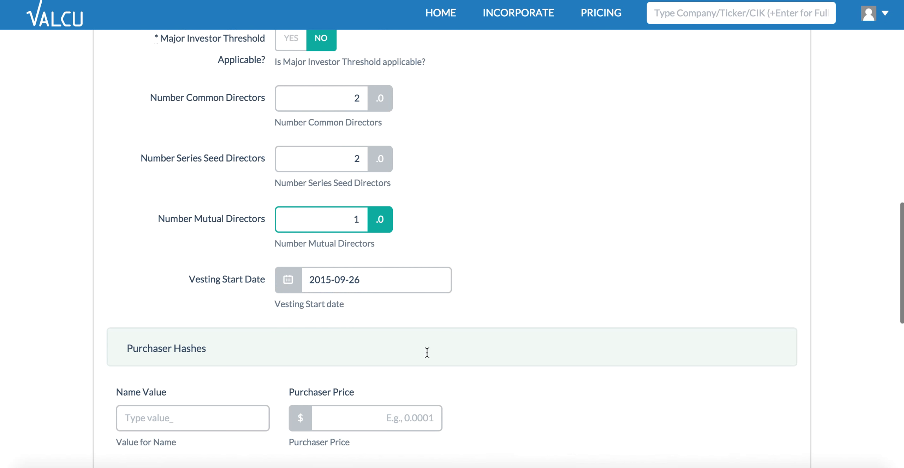
left_click(380, 273)
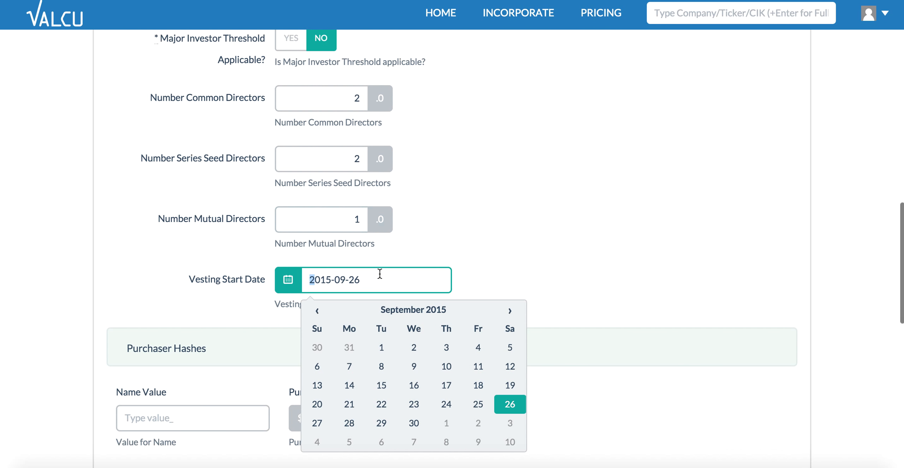
left_click(374, 347)
- Enter Super Investor Fund I L.P. as the first purchaser with a purchaser price of 250,000
scroll(555, 336, "down", 5)
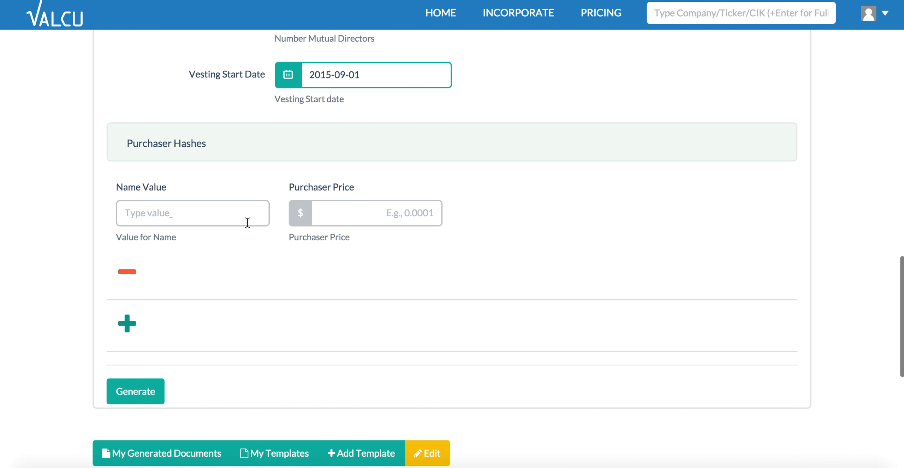
left_click(196, 212)
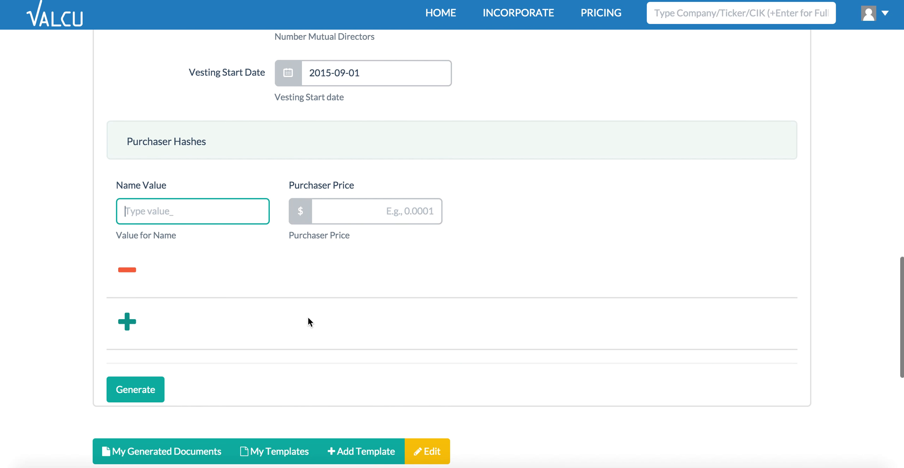
type("Su")
key("Down")
key("Return")
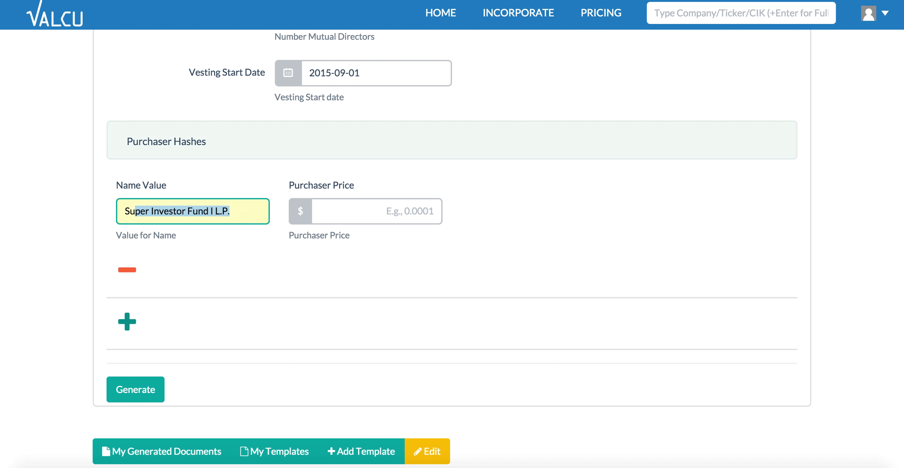
left_click(393, 212)
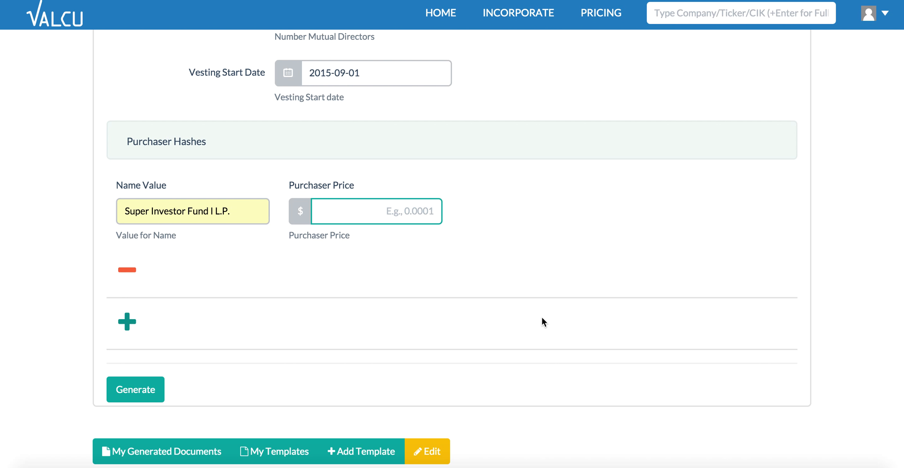
type("3")
- Add a second purchaser entry for Tech Investors LP with a purchaser price of 150,000
scroll(450, 283, "down", 1)
left_click(126, 287)
left_click(131, 307)
type("Tech Investors LP")
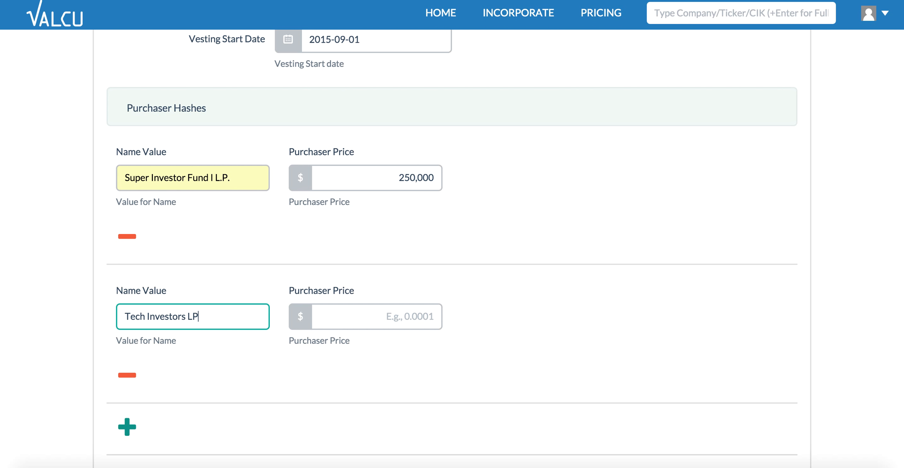
key("Tab")
type("1")
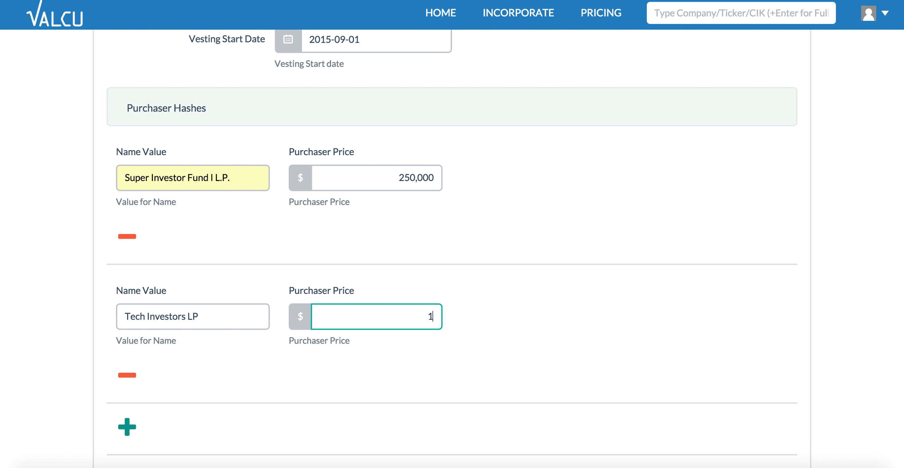
- Add a third purchaser entry for Strategic Investors LP with a purchaser price of 100,000
scroll(202, 329, "down", 2)
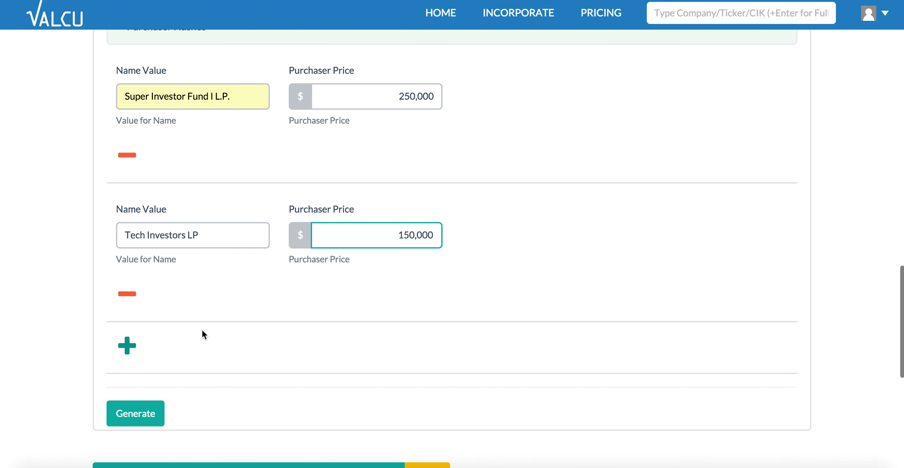
left_click(129, 344)
scroll(234, 364, "down", 2)
left_click(182, 306)
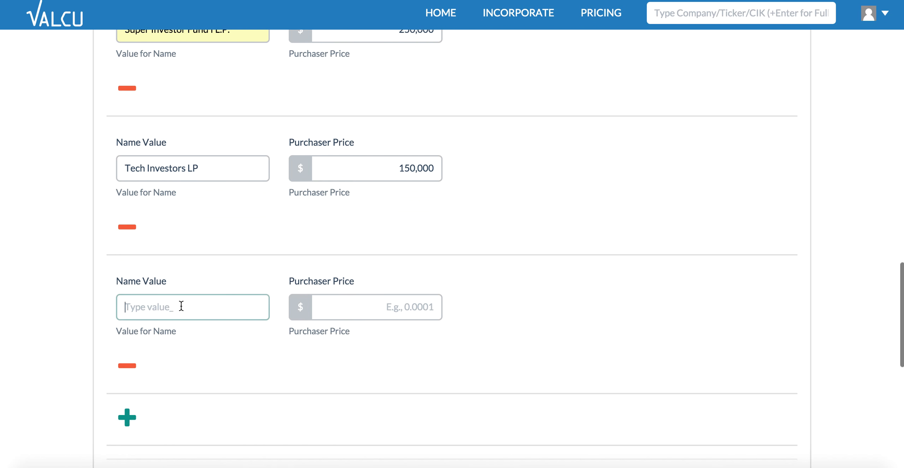
type("Strategic Investors LP")
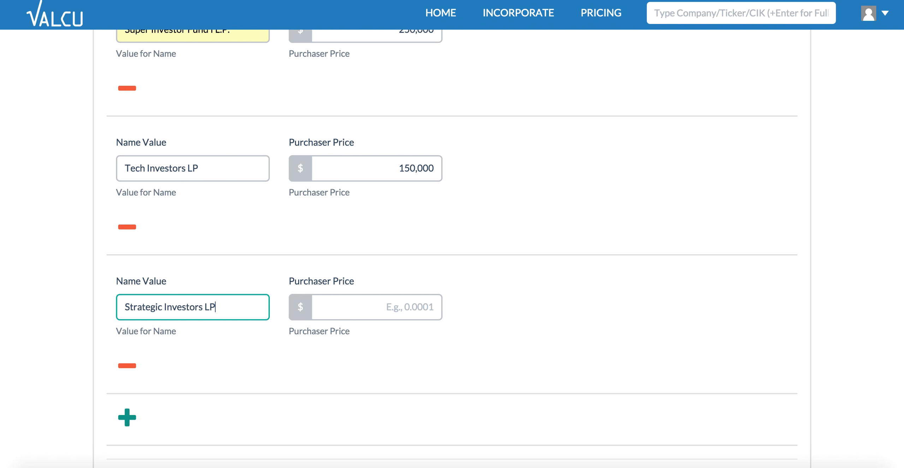
key("Tab")
type("10")
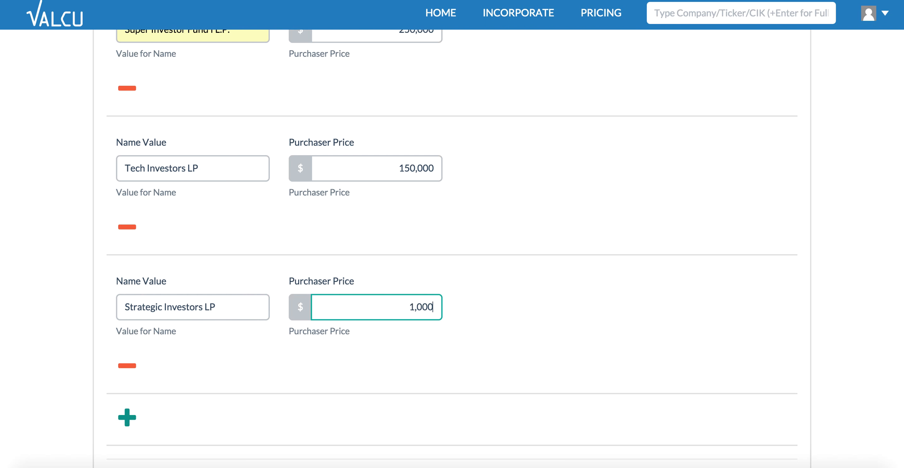
- Generate the document from the completed inputs and open Demo Series Seed Term Sheet.docx to check its merged text
scroll(232, 327, "down", 4)
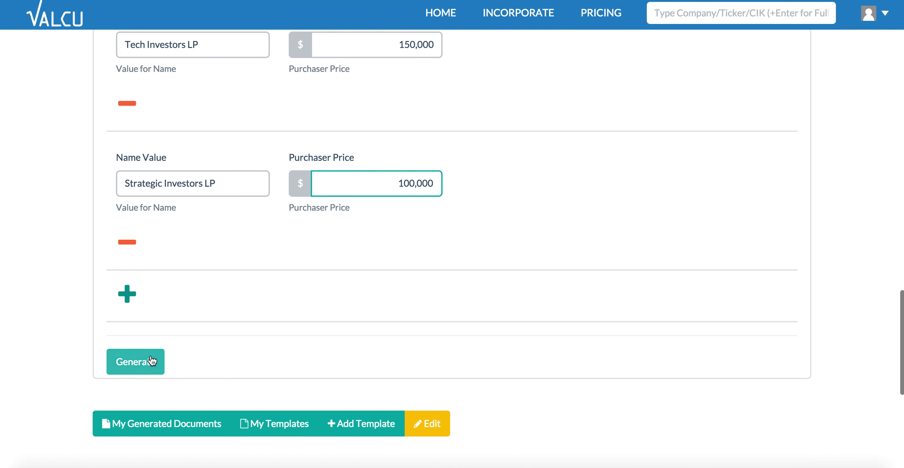
left_click(150, 362)
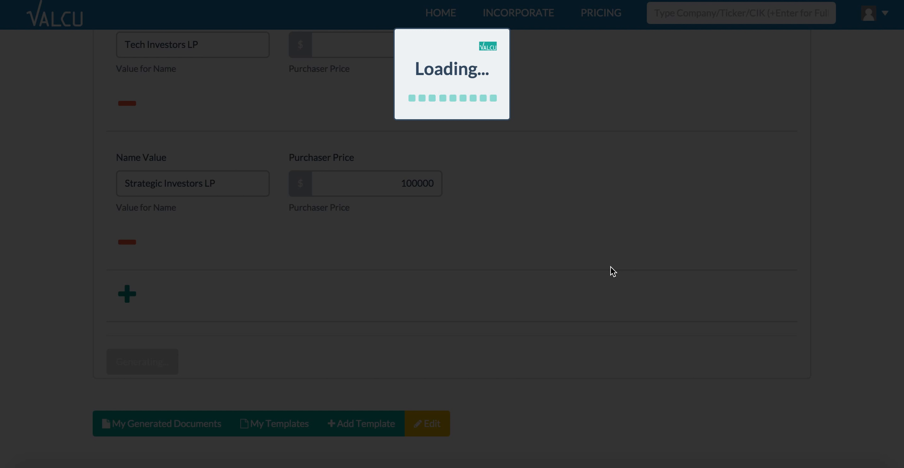
scroll(746, 333, "down", 5)
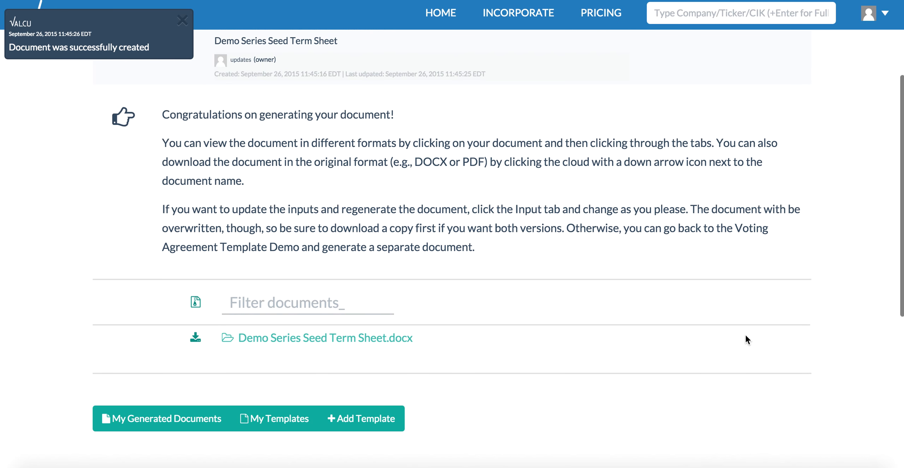
left_click(327, 336)
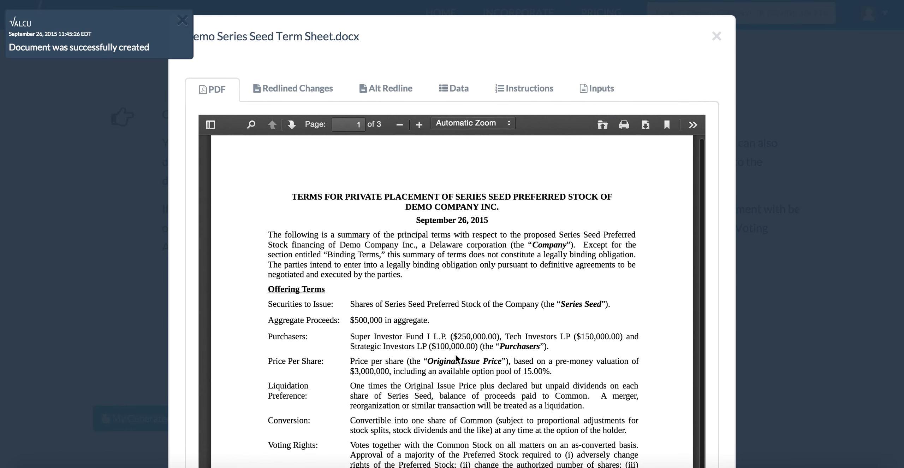
scroll(456, 361, "down", 6)
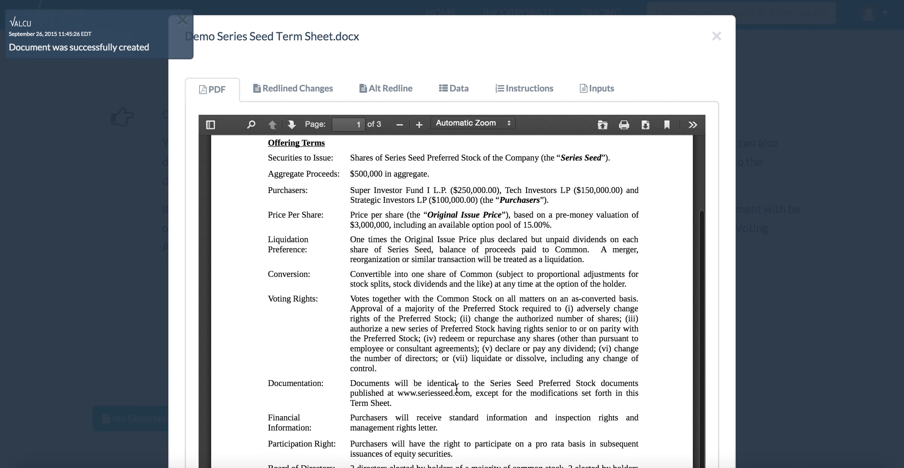
- Check the generated PDF's offering terms, the Purchasers paragraph and the signature blocks for the company and each purchaser
scroll(456, 391, "down", 2)
scroll(456, 386, "down", 2)
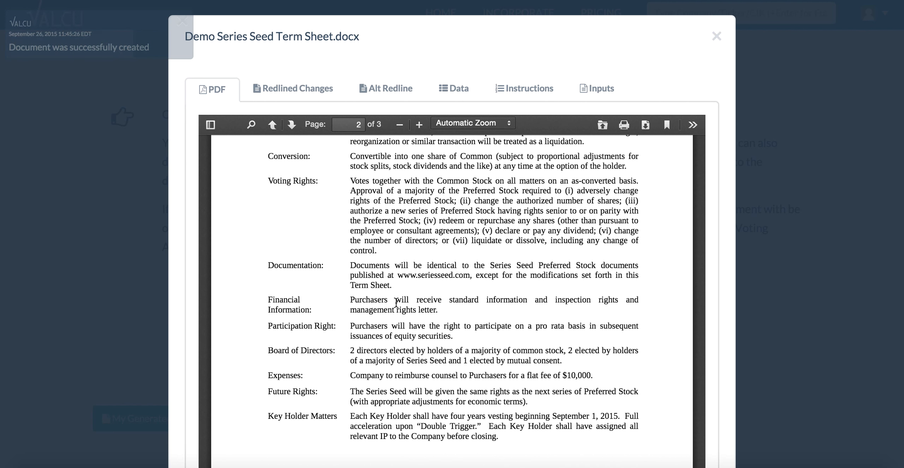
scroll(398, 300, "up", 4)
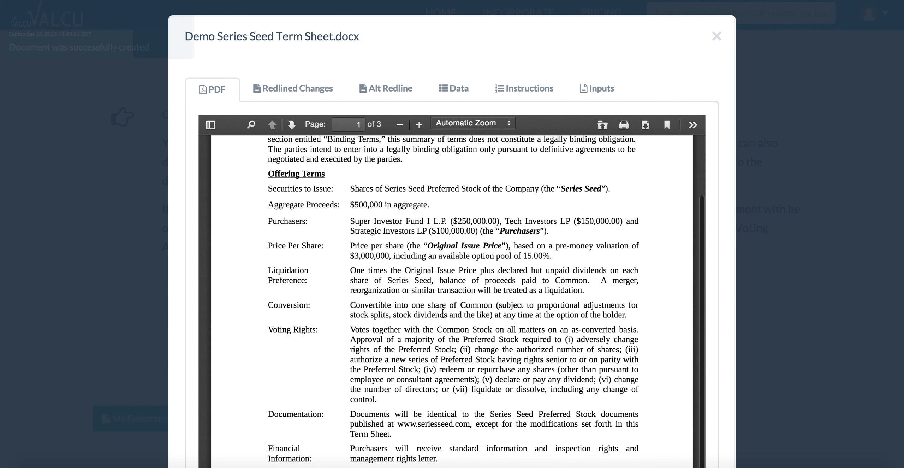
left_click_drag(349, 226, 488, 232)
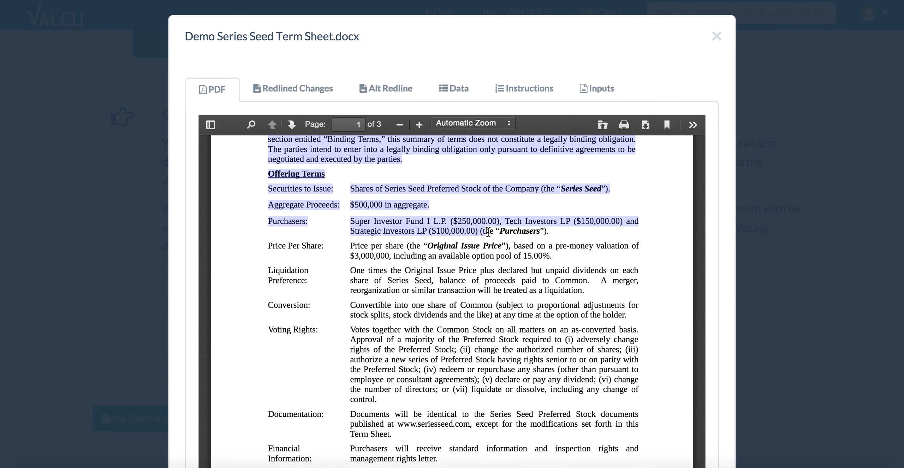
left_click(492, 245)
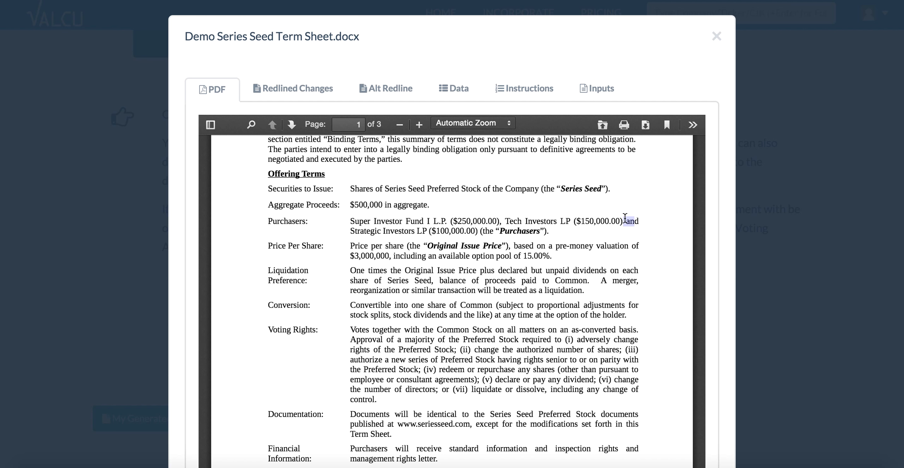
scroll(504, 336, "down", 15)
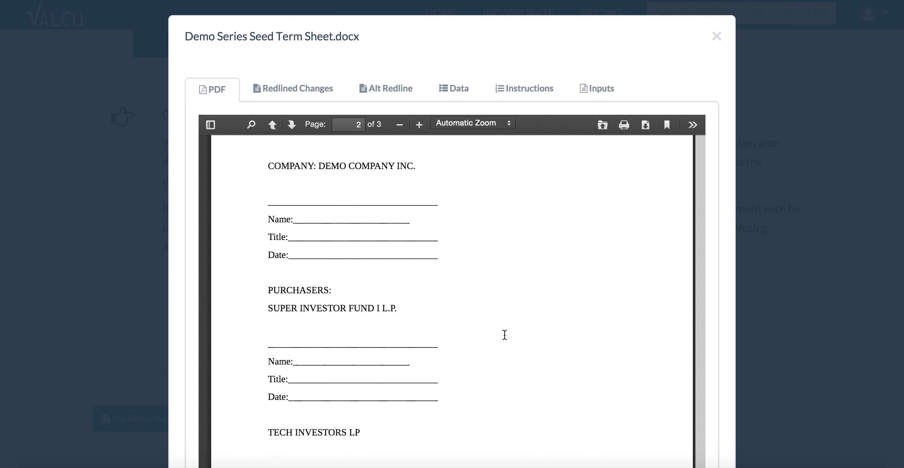
scroll(504, 354, "down", 5)
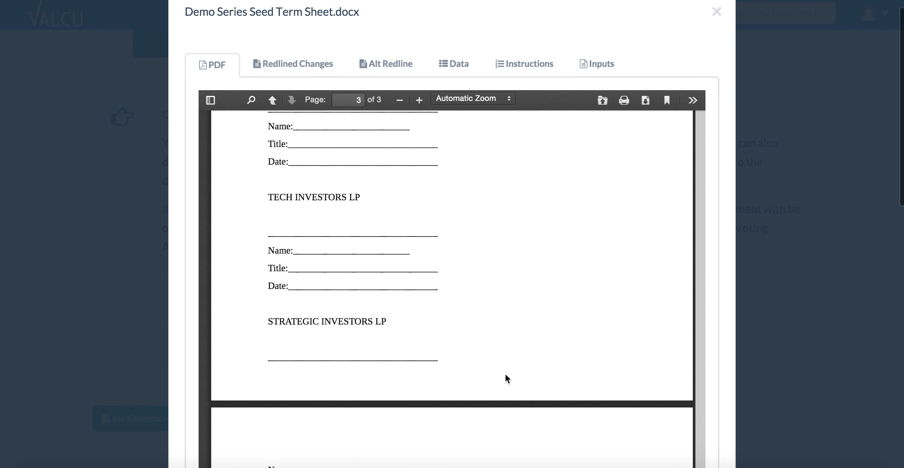
- Review the document's redlined changes, alternate redline, data, instructions and inputs, and close the document preview
left_click(325, 63)
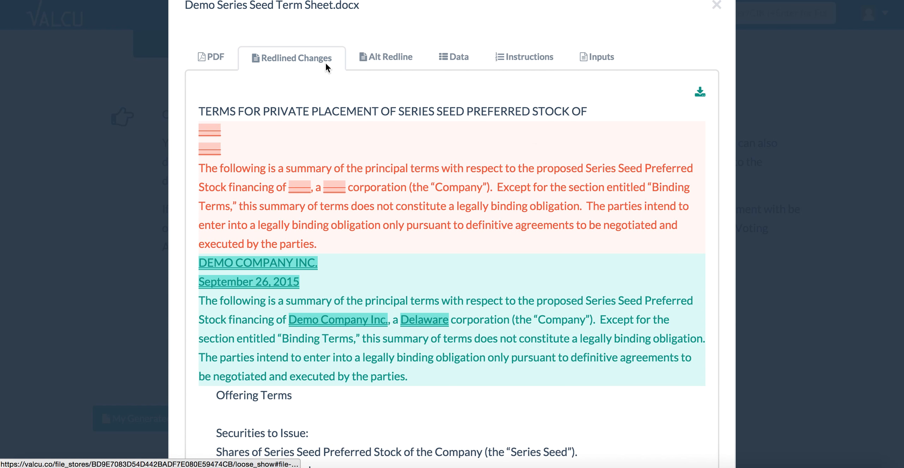
left_click(386, 58)
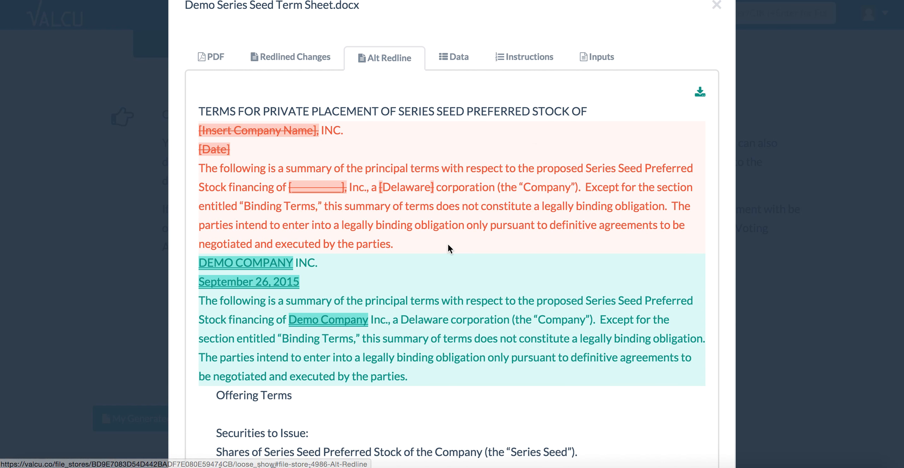
scroll(448, 244, "down", 1)
left_click(453, 55)
left_click(528, 50)
left_click(604, 88)
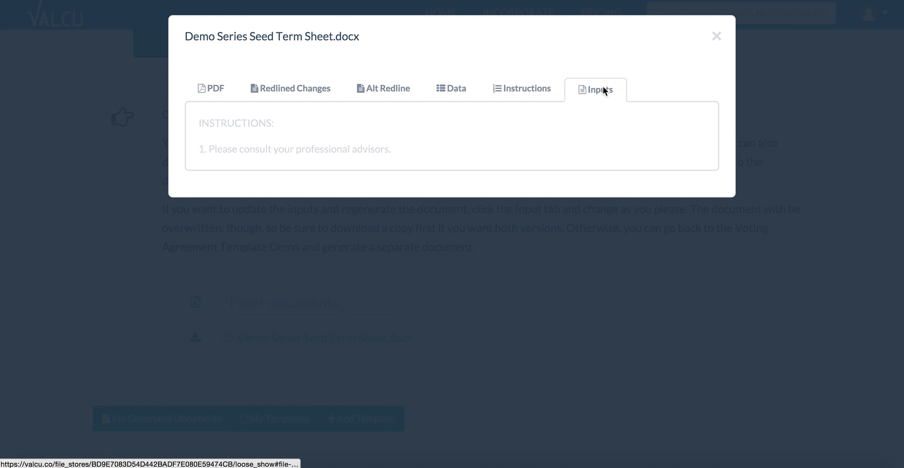
scroll(596, 289, "down", 10)
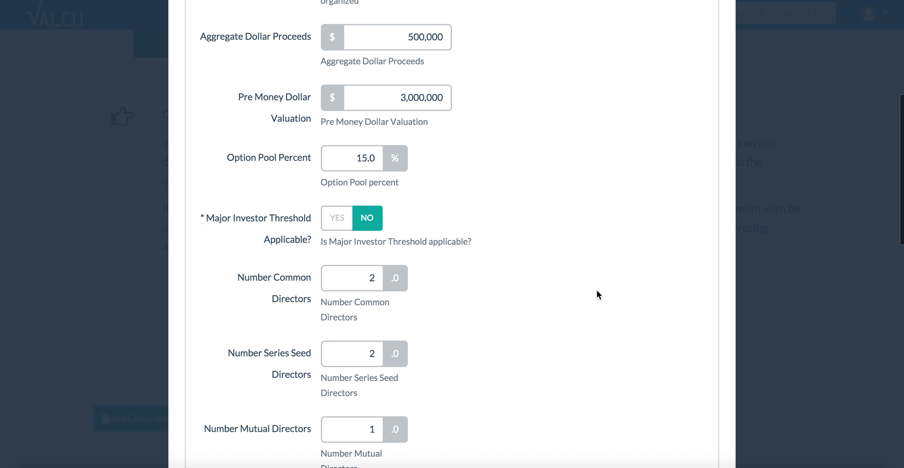
scroll(597, 291, "up", 10)
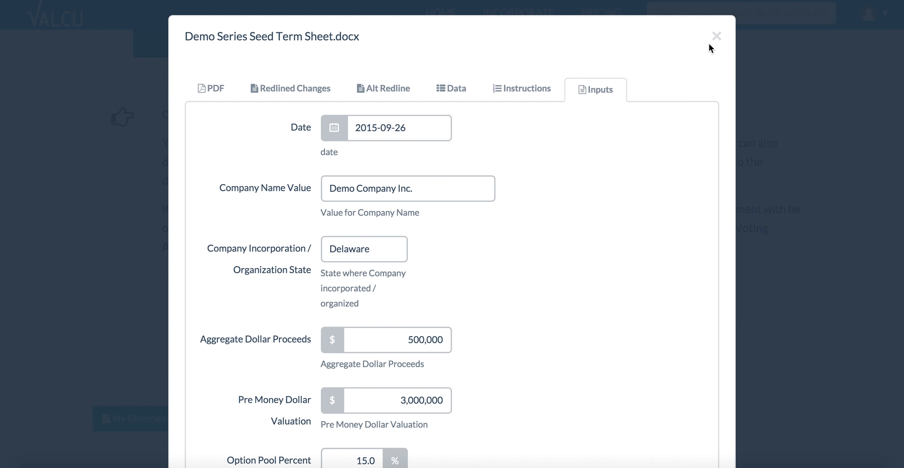
left_click(718, 38)
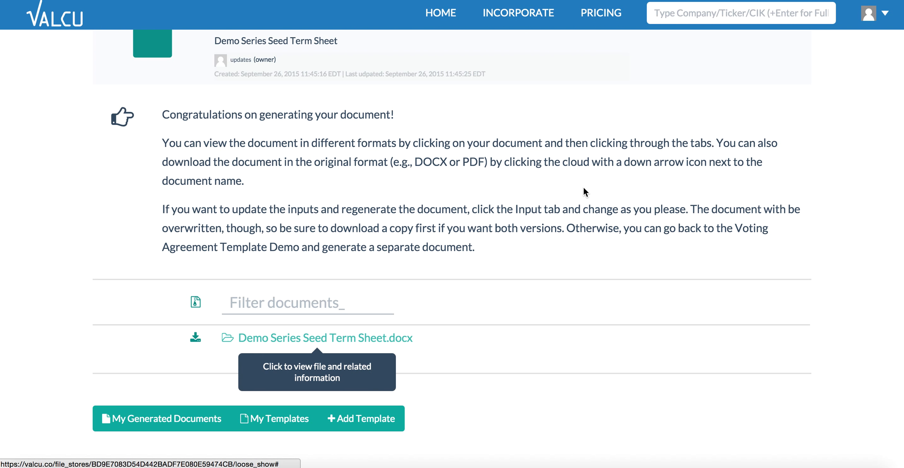
- Download Demo Series Seed Term Sheet.docx into the Demo folder and open it in Word
scroll(584, 187, "down", 1)
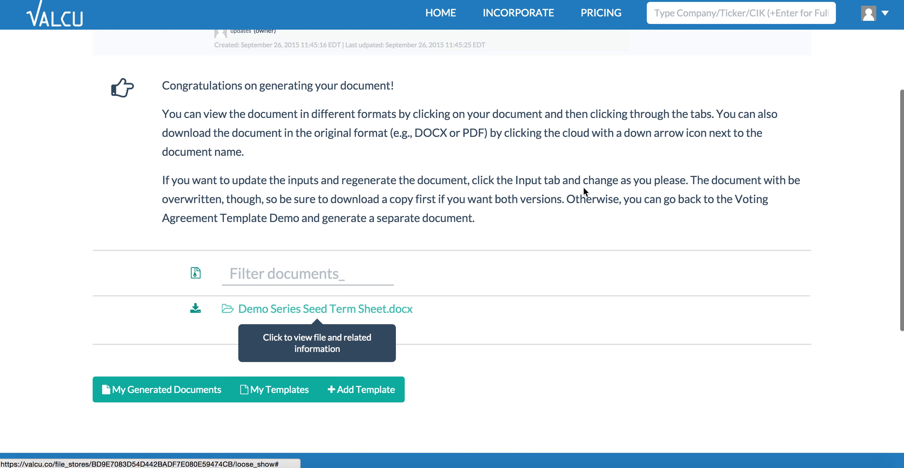
left_click(196, 306)
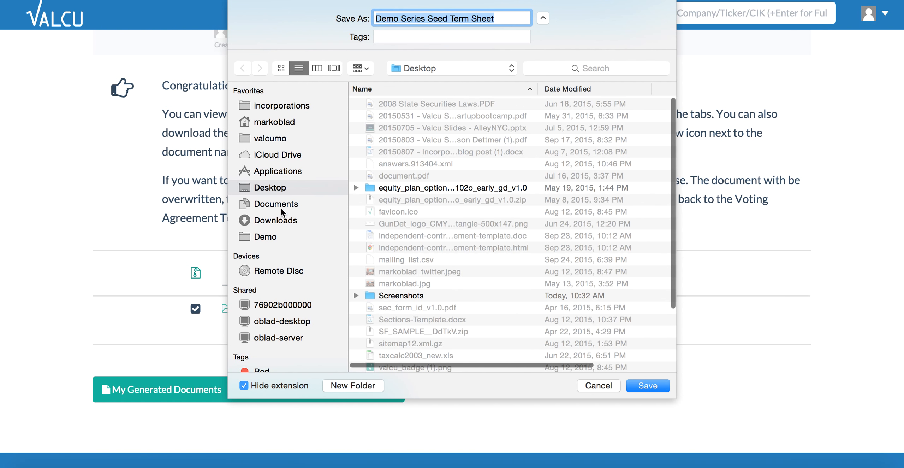
left_click(265, 236)
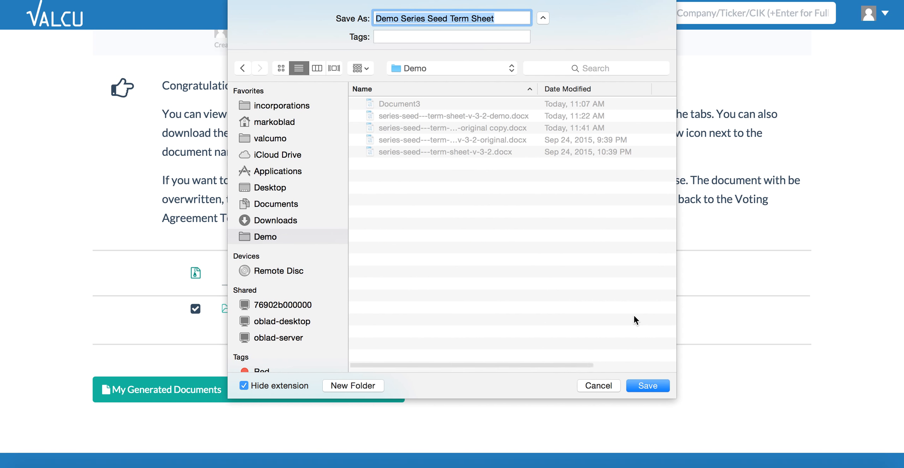
left_click(646, 386)
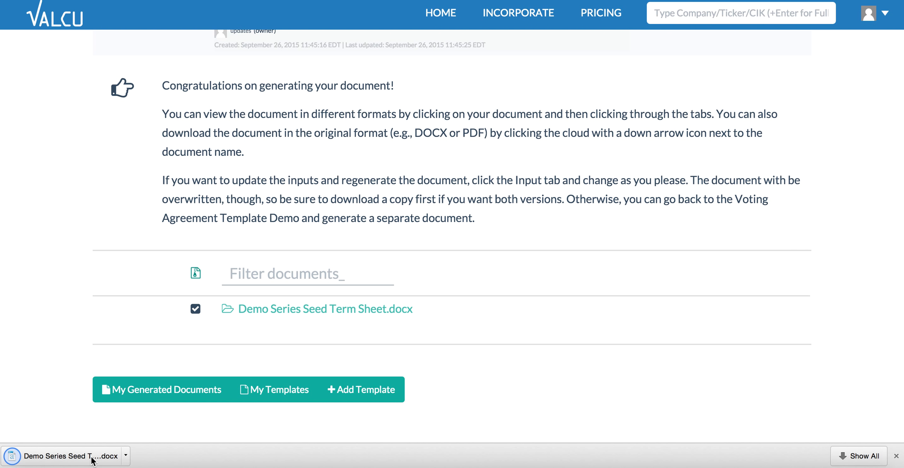
left_click(95, 456)
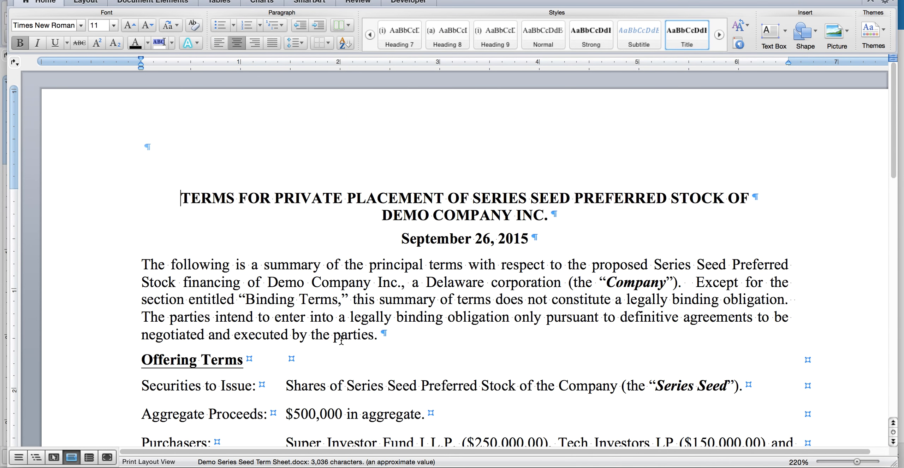
- Read through the Word term sheet from the offering terms to the last purchaser's signature block to check the merged text
scroll(312, 299, "down", 20)
scroll(341, 339, "down", 3)
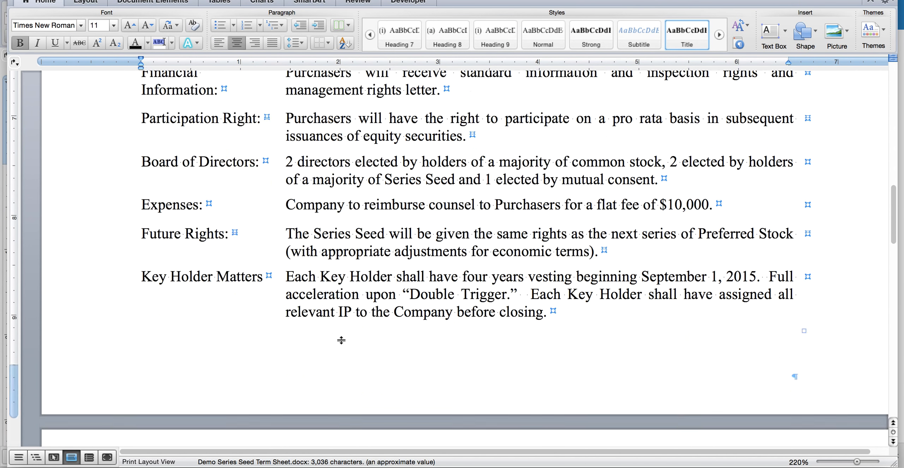
scroll(342, 339, "down", 1)
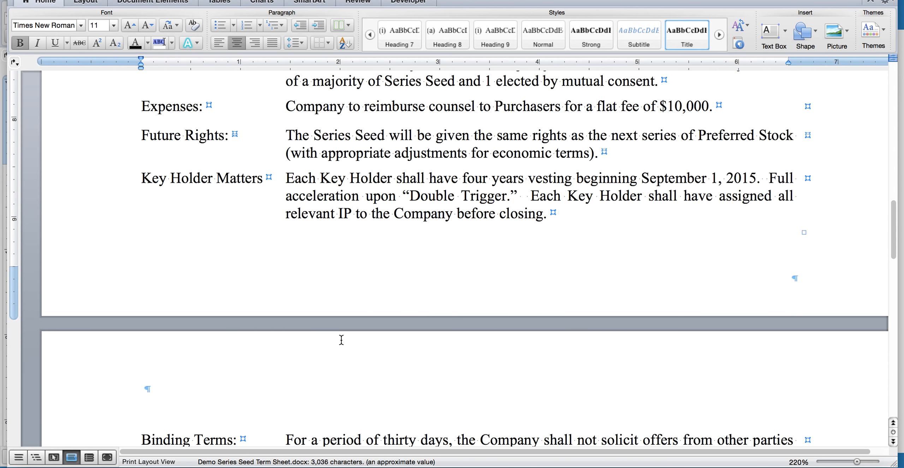
scroll(342, 339, "down", 4)
scroll(341, 339, "down", 7)
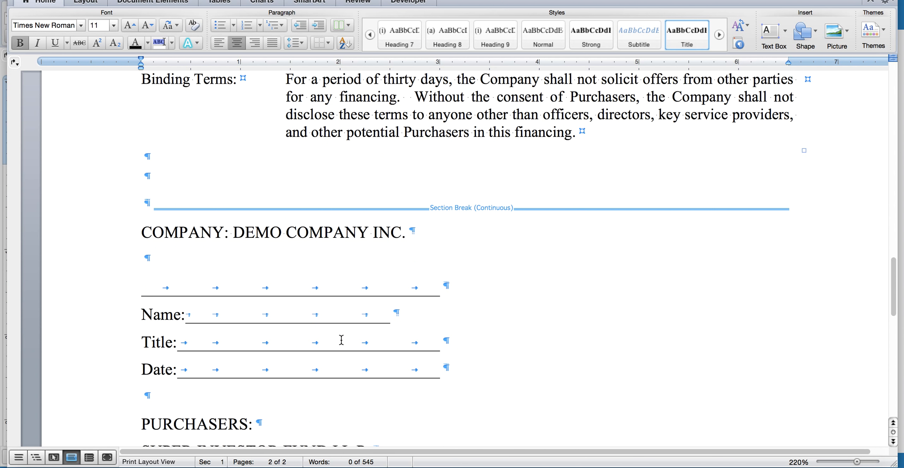
scroll(341, 339, "down", 10)
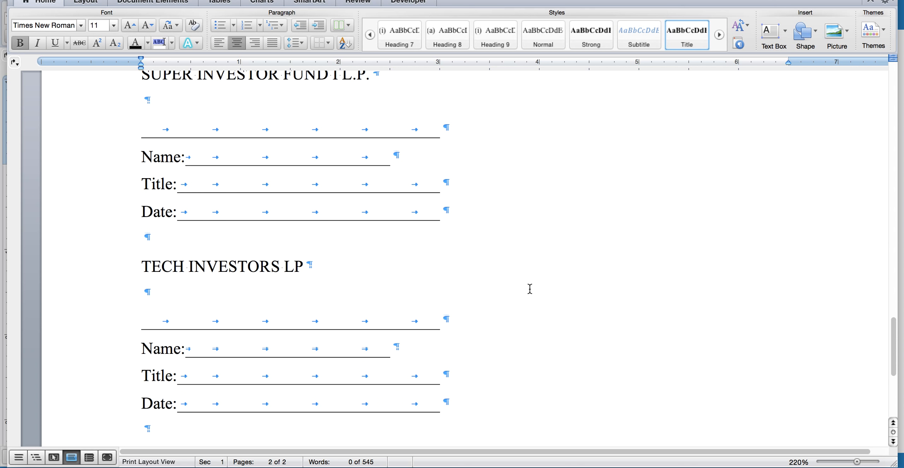
scroll(530, 288, "down", 5)
scroll(530, 288, "down", 2)
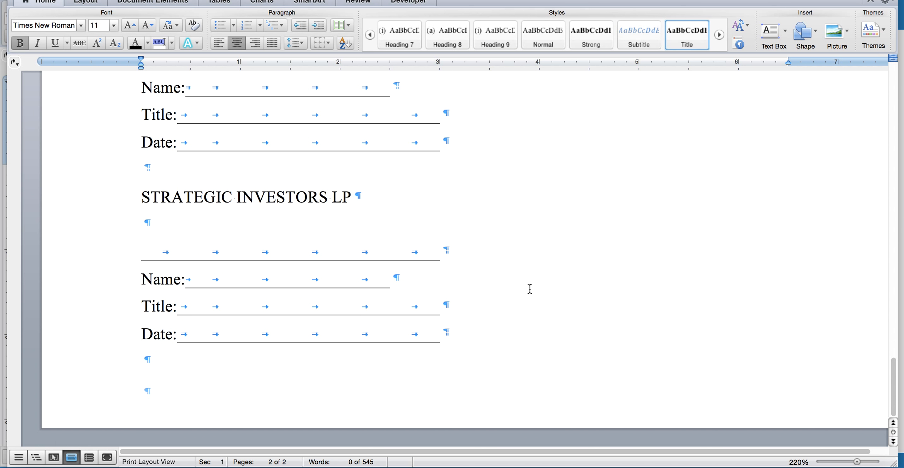
- Switch from Word back to Google Chrome
key("super+Tab")
key("super+Tab")
key("super+Tab")
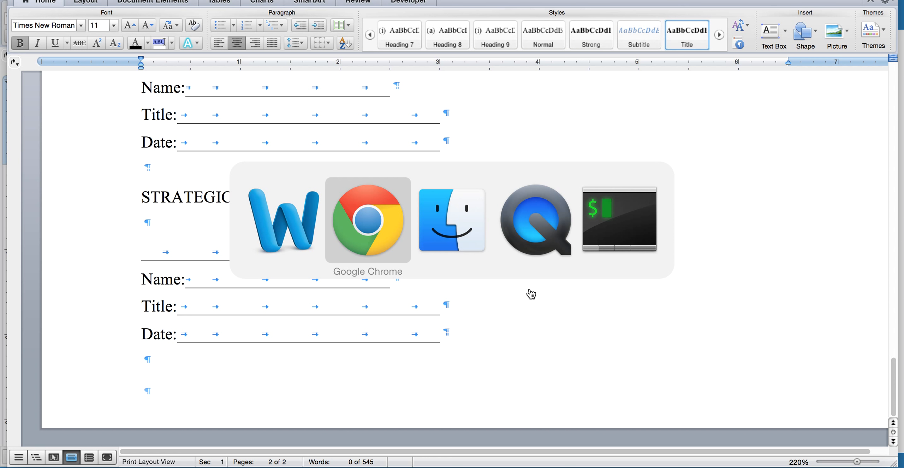